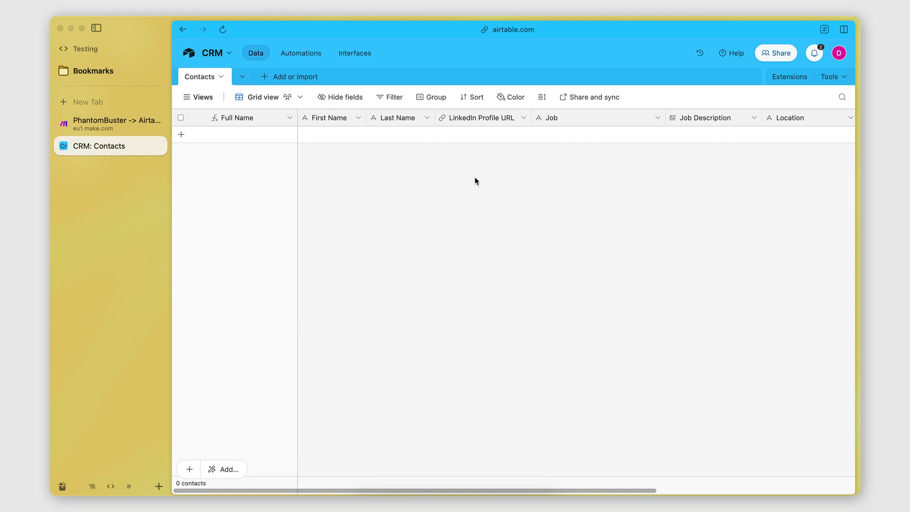
Look over the Contacts table in Airtable and the dashboard in PhantomBuster.
{"action": "scroll", "coordinate": [126, 254], "scroll_direction": "left", "scroll_amount": 5}
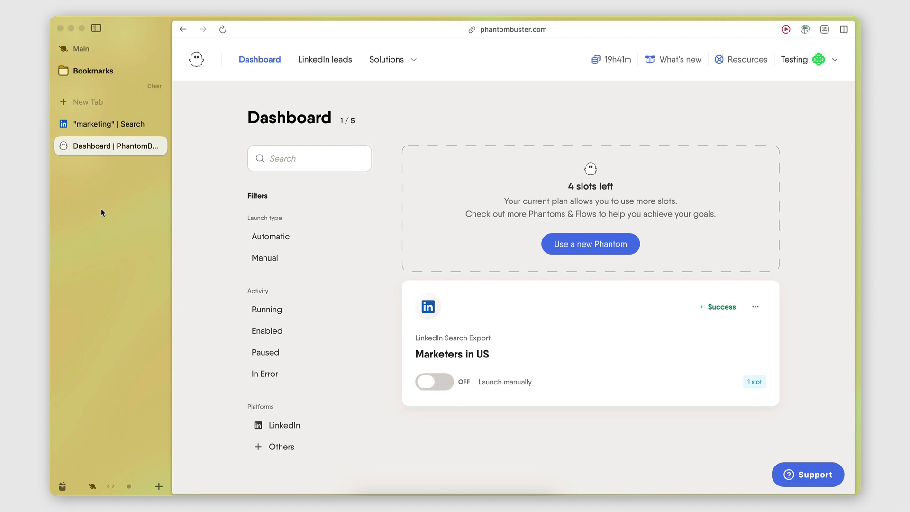
{"action": "scroll", "coordinate": [101, 210], "scroll_direction": "right", "scroll_amount": 5}
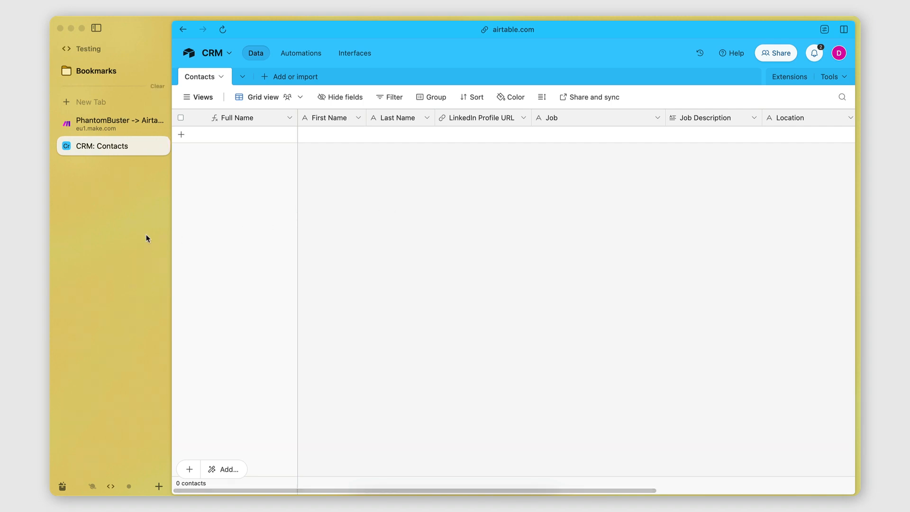
{"action": "scroll", "coordinate": [147, 238], "scroll_direction": "left", "scroll_amount": 5}
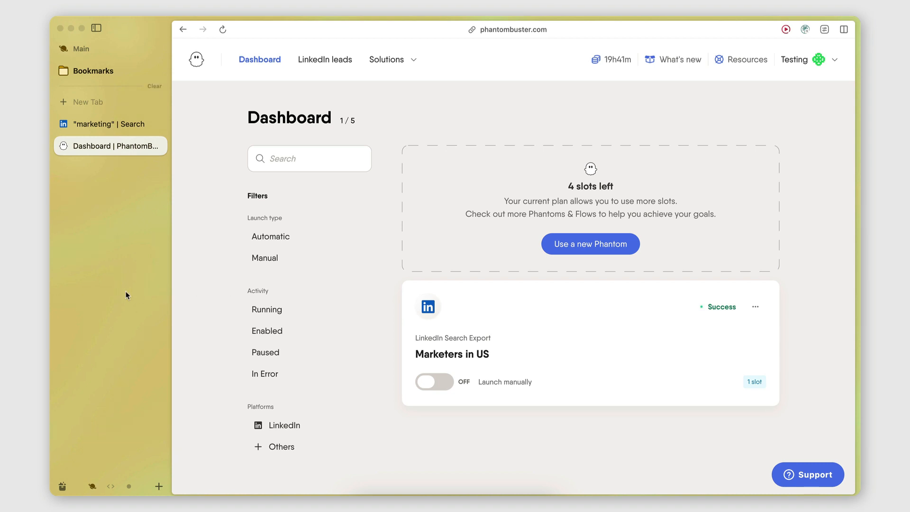
{"action": "scroll", "coordinate": [127, 296], "scroll_direction": "right", "scroll_amount": 5}
Switch to the PhantomBuster → Airtable Integration scenario in Make and check the PhantomBuster module's Phantom ID setting.
{"action": "left_click", "coordinate": [112, 122]}
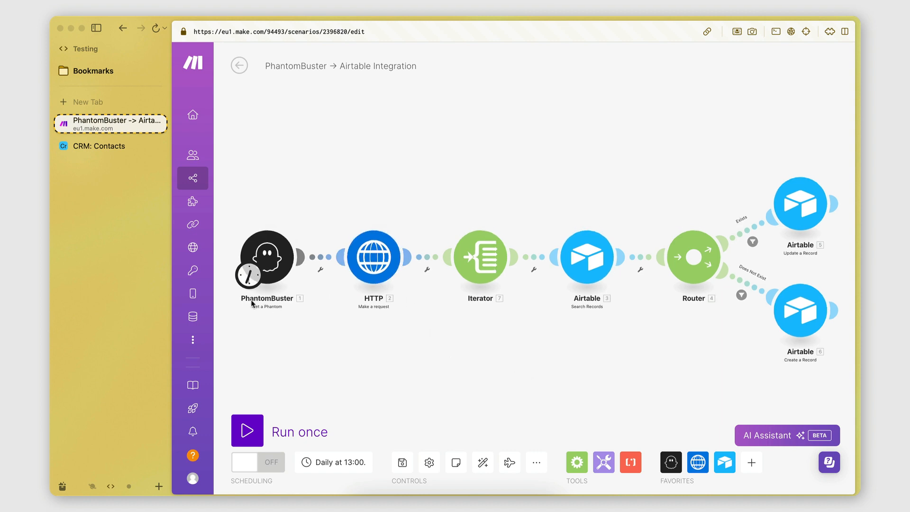
{"action": "scroll", "coordinate": [234, 305], "scroll_direction": "up", "scroll_amount": 3}
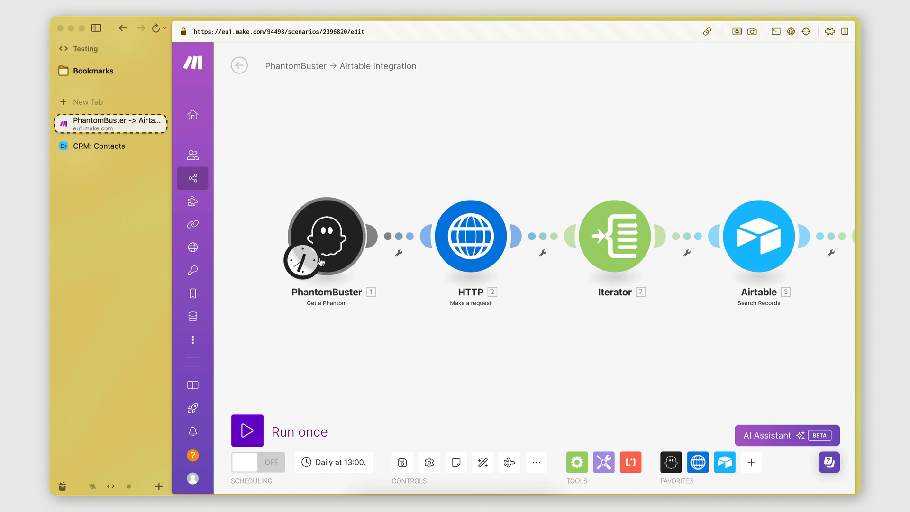
{"action": "left_click", "coordinate": [339, 245]}
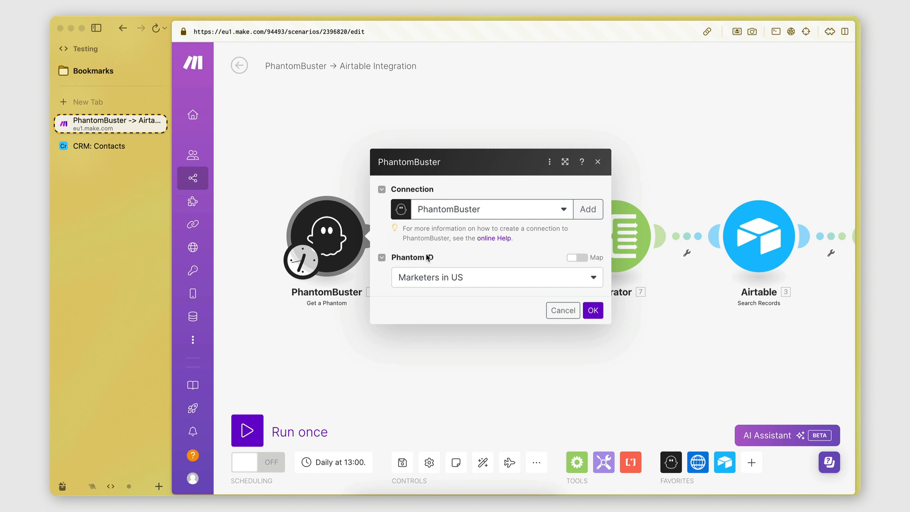
{"action": "left_click", "coordinate": [443, 284]}
{"action": "left_click", "coordinate": [449, 280]}
Check the LinkedIn "marketing" people search for the United States and open the Marketers in US phantom in PhantomBuster.
{"action": "scroll", "coordinate": [87, 242], "scroll_direction": "left", "scroll_amount": 5}
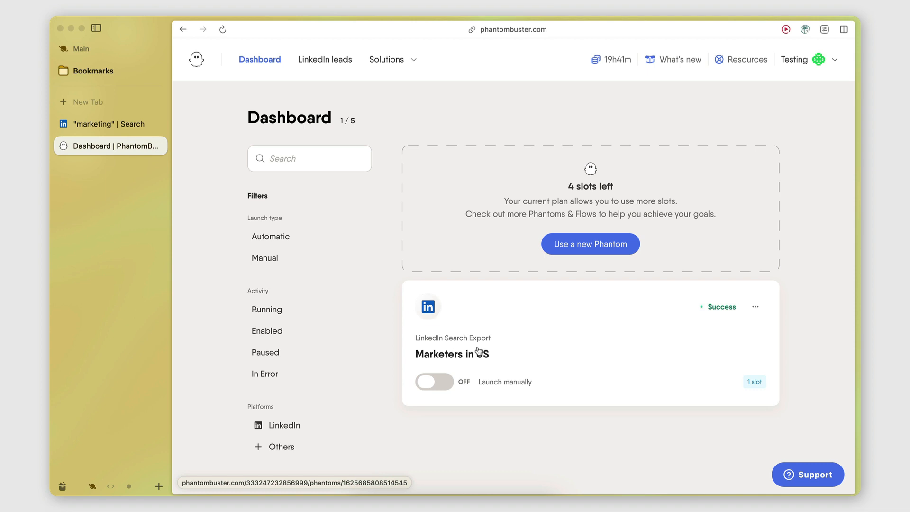
{"action": "left_click", "coordinate": [119, 130]}
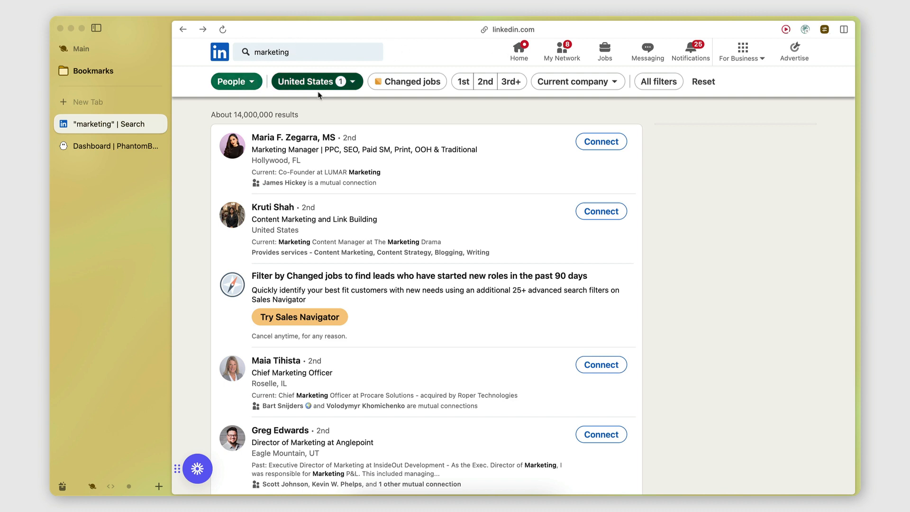
{"action": "left_click", "coordinate": [113, 148]}
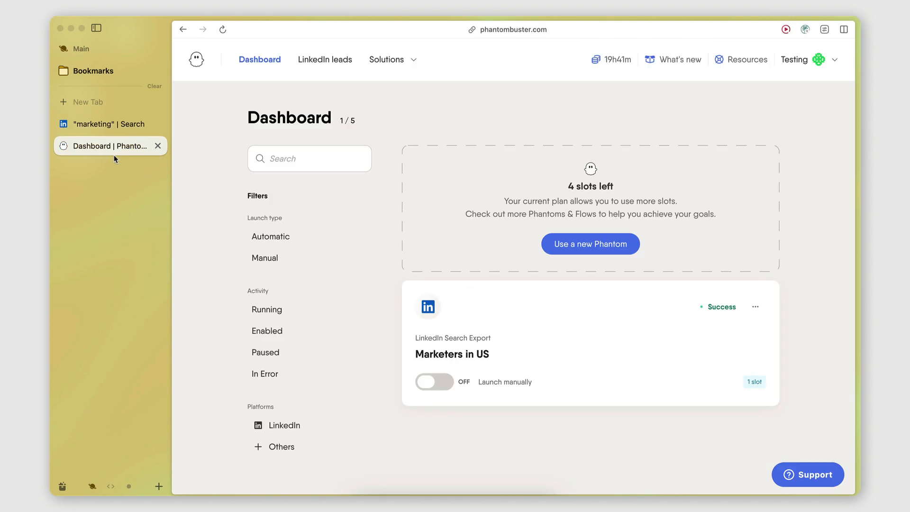
{"action": "left_click", "coordinate": [459, 344]}
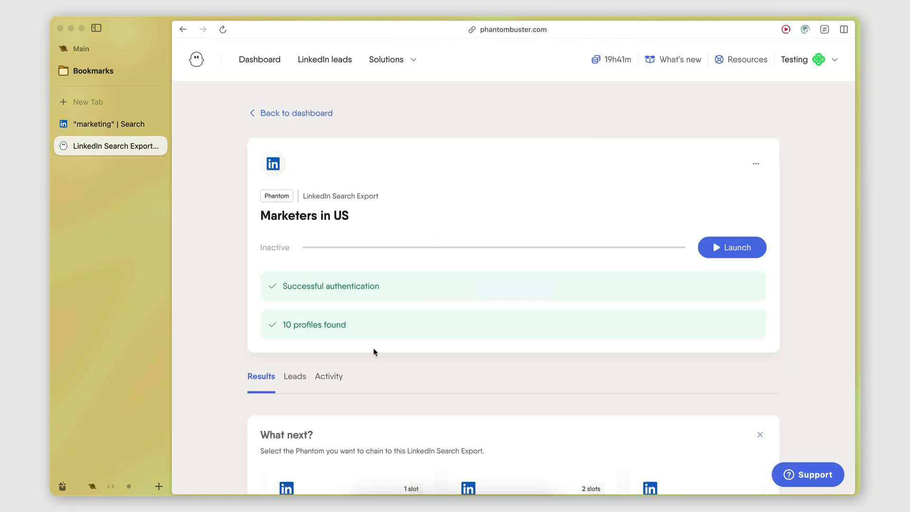
Examine the Marketers in US phantom's page, including its table of exported LinkedIn profiles.
{"action": "scroll", "coordinate": [374, 352], "scroll_direction": "down", "scroll_amount": 3}
{"action": "scroll", "coordinate": [373, 352], "scroll_direction": "up", "scroll_amount": 3}
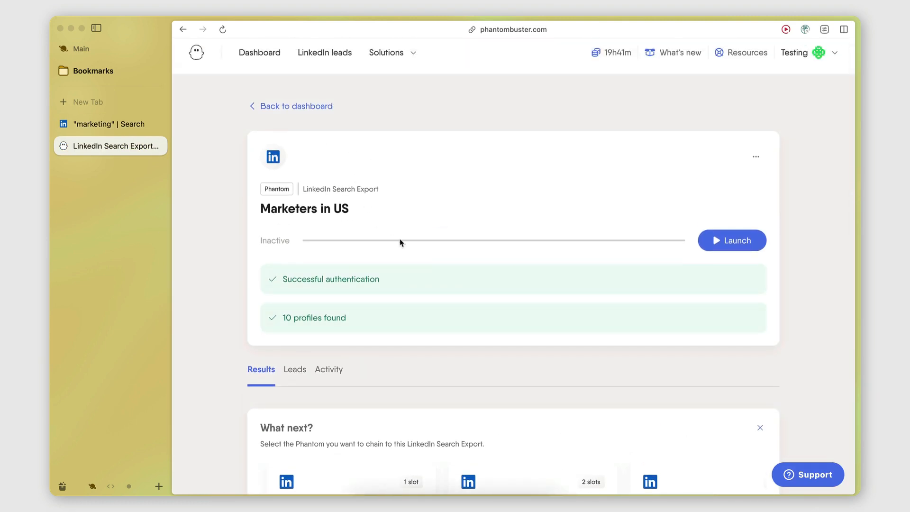
{"action": "scroll", "coordinate": [399, 242], "scroll_direction": "down", "scroll_amount": 10}
{"action": "scroll", "coordinate": [400, 242], "scroll_direction": "down", "scroll_amount": 4}
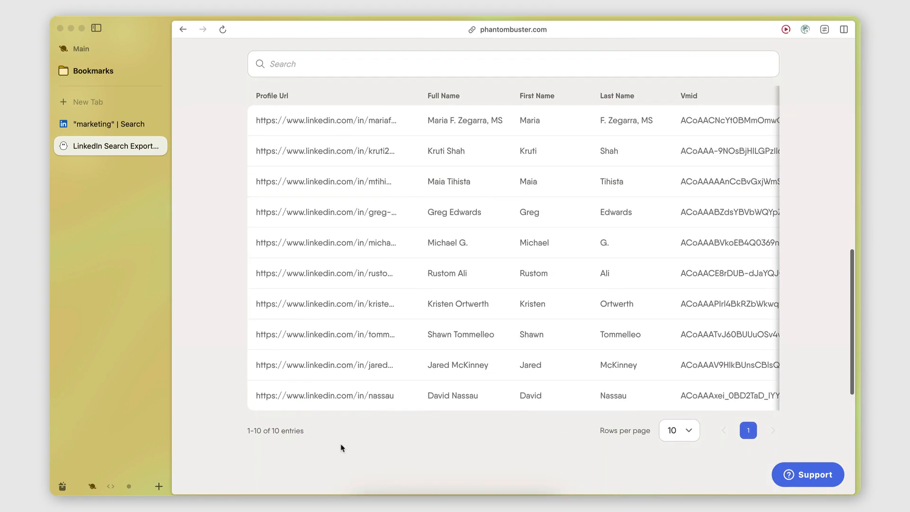
{"action": "scroll", "coordinate": [300, 461], "scroll_direction": "up", "scroll_amount": 5}
{"action": "scroll", "coordinate": [300, 461], "scroll_direction": "up", "scroll_amount": 6}
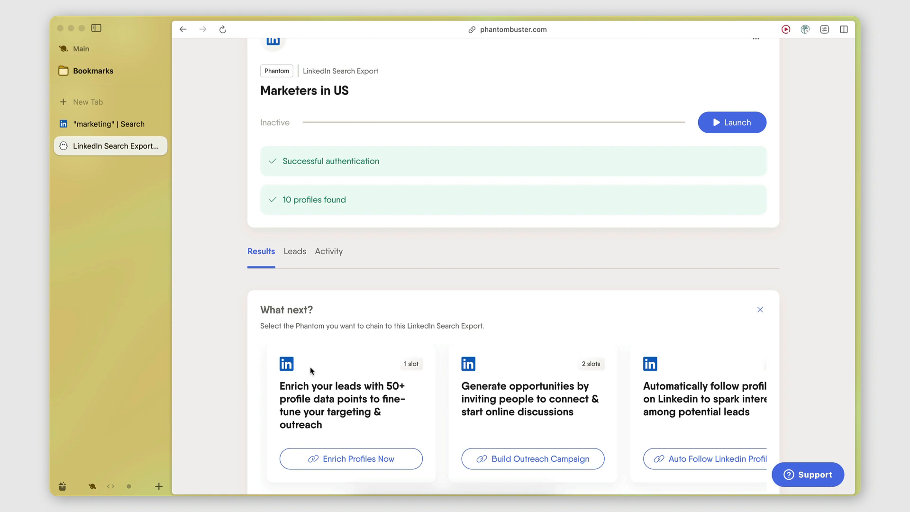
{"action": "scroll", "coordinate": [352, 147], "scroll_direction": "down", "scroll_amount": 1}
{"action": "scroll", "coordinate": [352, 146], "scroll_direction": "down", "scroll_amount": 11}
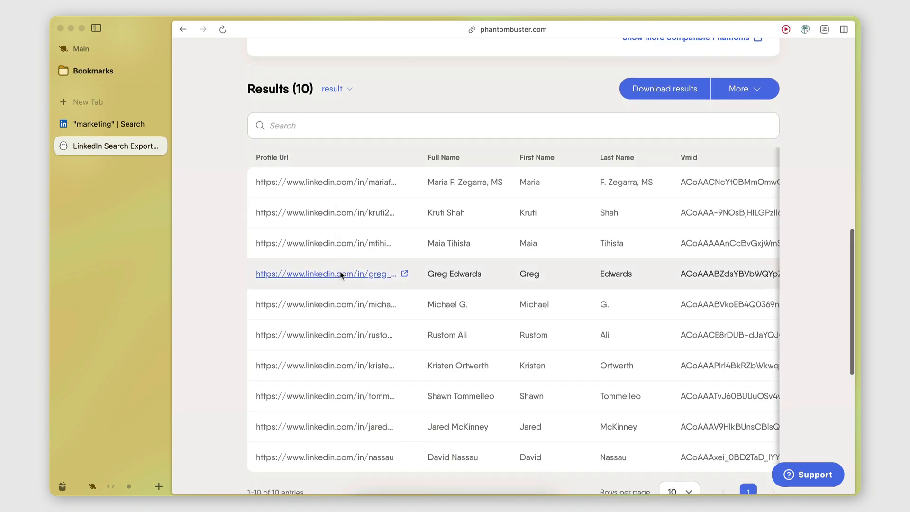
{"action": "scroll", "coordinate": [350, 280], "scroll_direction": "up", "scroll_amount": 2}
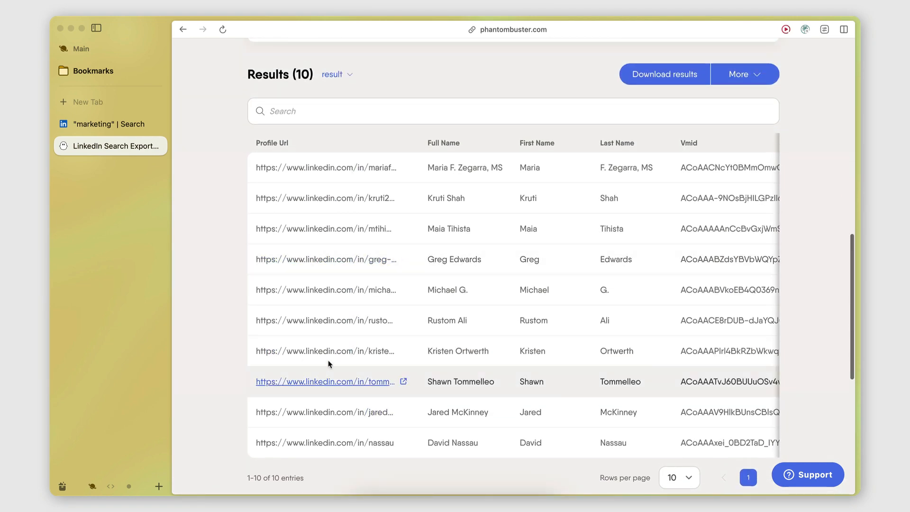
Compare the phantom's result columns with the fields of the Contacts table in Airtable.
{"action": "scroll", "coordinate": [112, 261], "scroll_direction": "right", "scroll_amount": 3}
{"action": "left_click", "coordinate": [119, 146]}
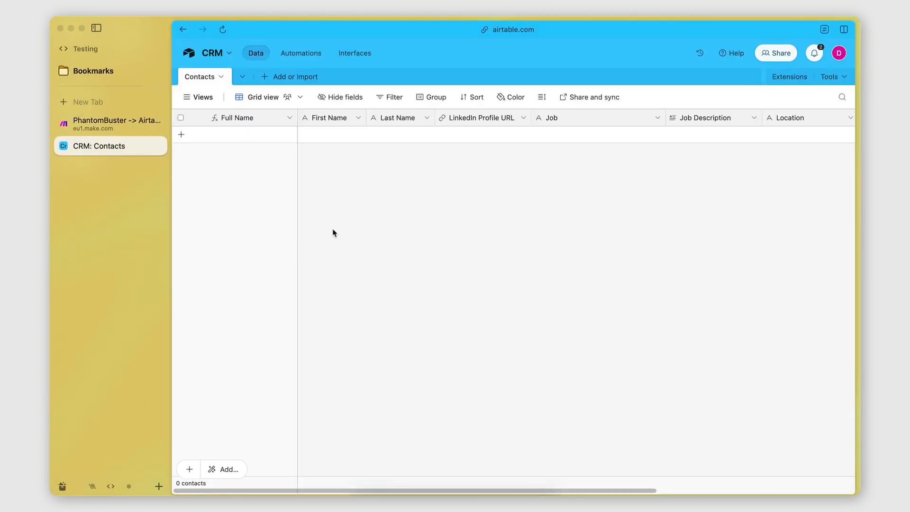
{"action": "scroll", "coordinate": [109, 253], "scroll_direction": "left", "scroll_amount": 3}
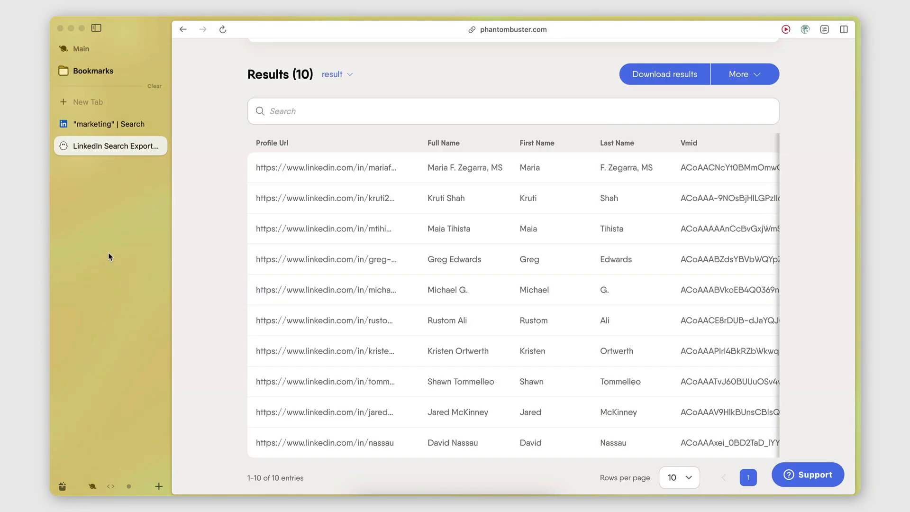
Return to the Make scenario, cancel the PhantomBuster module's settings and run only that module.
{"action": "scroll", "coordinate": [81, 283], "scroll_direction": "right", "scroll_amount": 3}
{"action": "key", "text": "ctrl+Tab"}
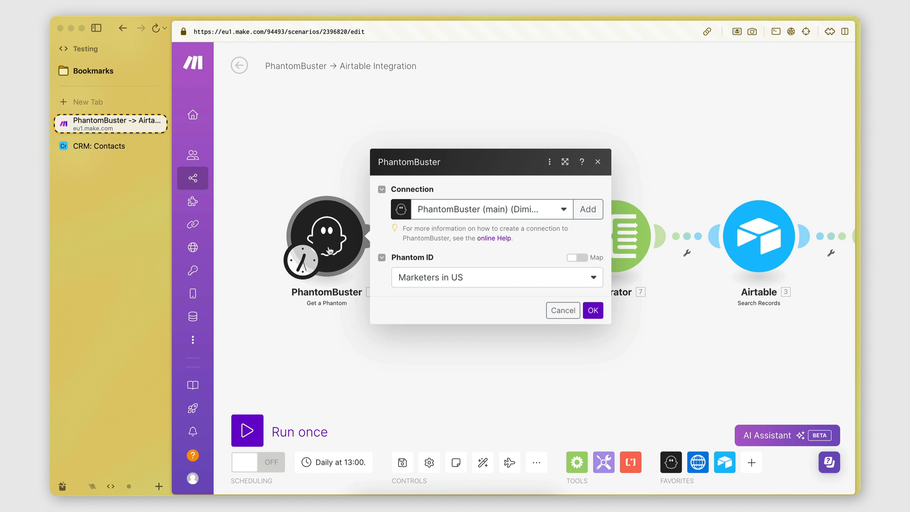
{"action": "left_click", "coordinate": [430, 278]}
{"action": "left_click", "coordinate": [474, 256]}
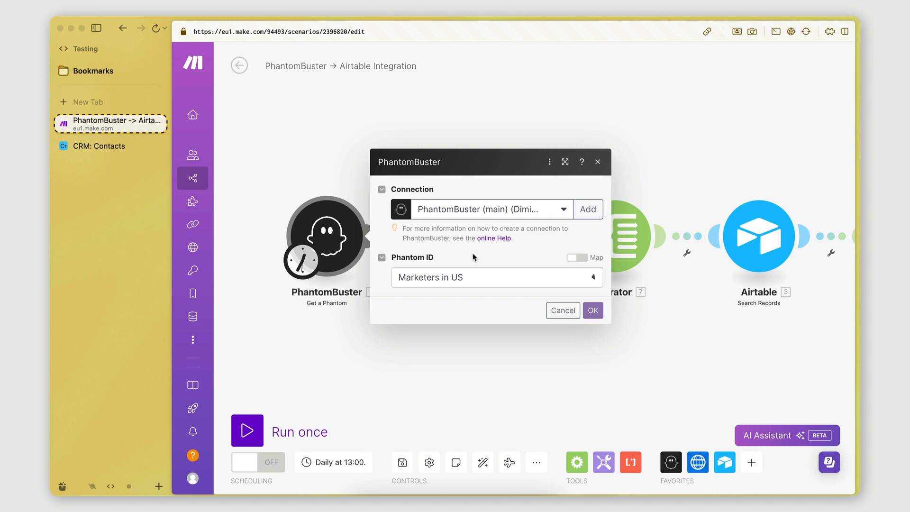
{"action": "left_click", "coordinate": [564, 311]}
{"action": "right_click", "coordinate": [338, 243]}
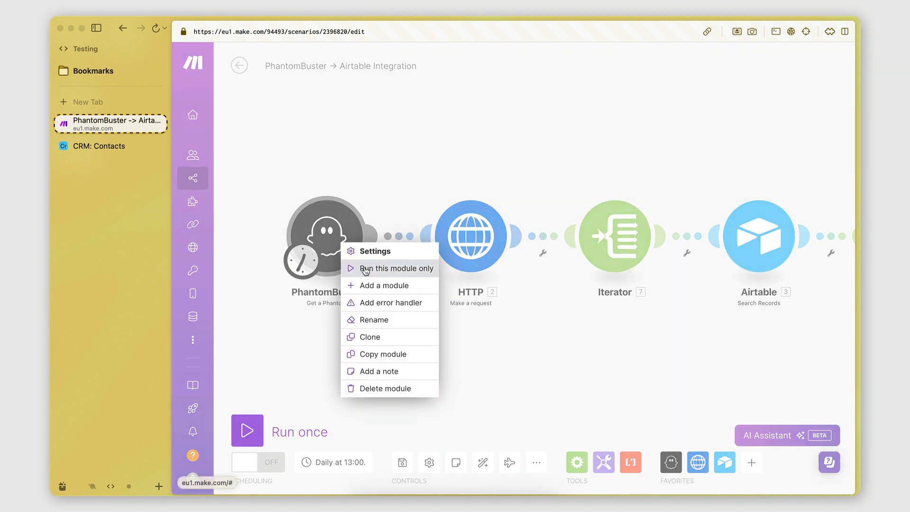
{"action": "left_click", "coordinate": [365, 268]}
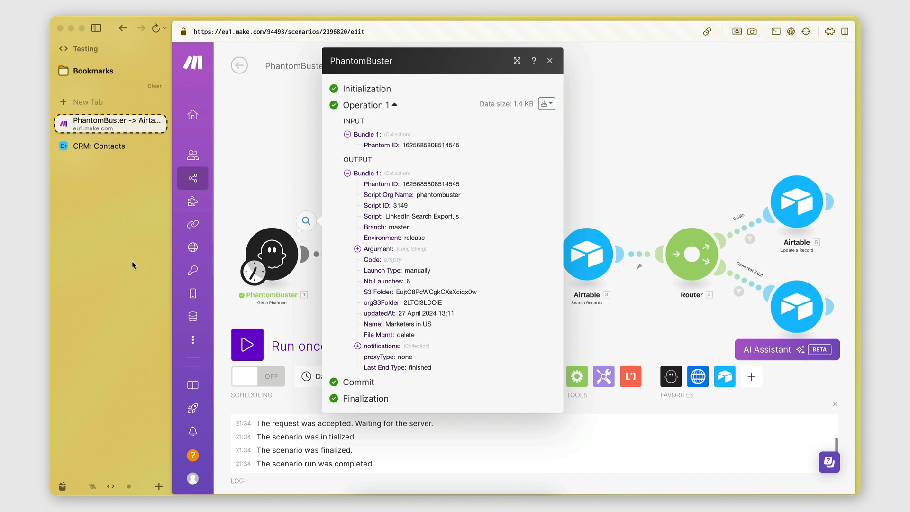
Switch back to PhantomBuster and review the Results section of the Marketers in US phantom.
{"action": "scroll", "coordinate": [132, 261], "scroll_direction": "left", "scroll_amount": 5}
{"action": "scroll", "coordinate": [222, 228], "scroll_direction": "up", "scroll_amount": 1}
{"action": "scroll", "coordinate": [222, 229], "scroll_direction": "up", "scroll_amount": 3}
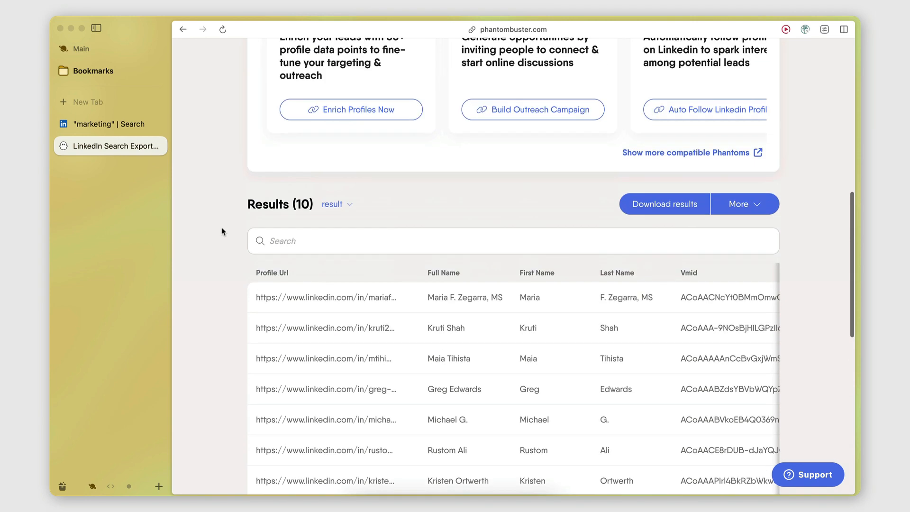
{"action": "scroll", "coordinate": [221, 228], "scroll_direction": "down", "scroll_amount": 2}
{"action": "scroll", "coordinate": [222, 231], "scroll_direction": "up", "scroll_amount": 4}
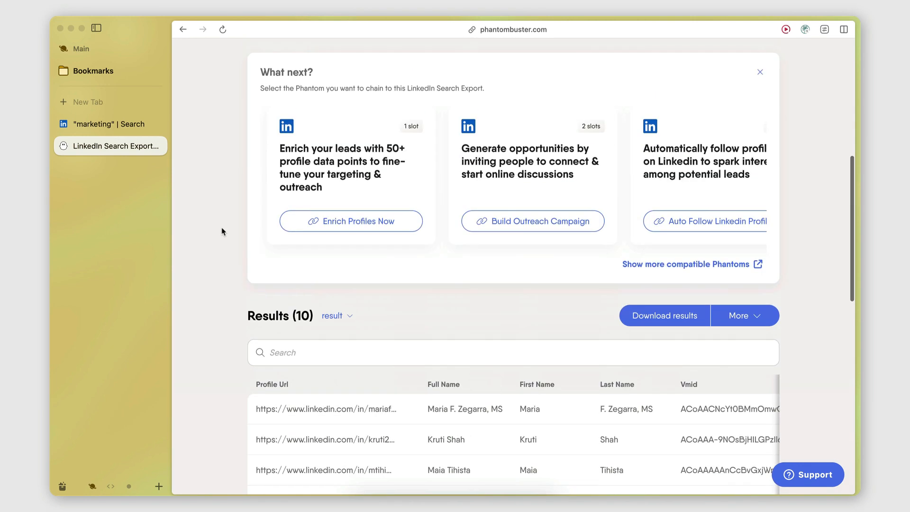
{"action": "scroll", "coordinate": [222, 230], "scroll_direction": "down", "scroll_amount": 5}
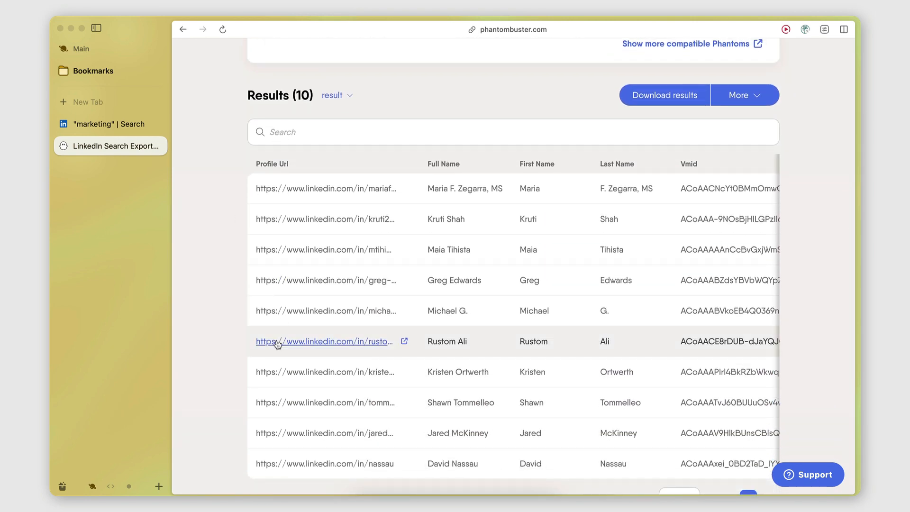
{"action": "scroll", "coordinate": [277, 342], "scroll_direction": "down", "scroll_amount": 1}
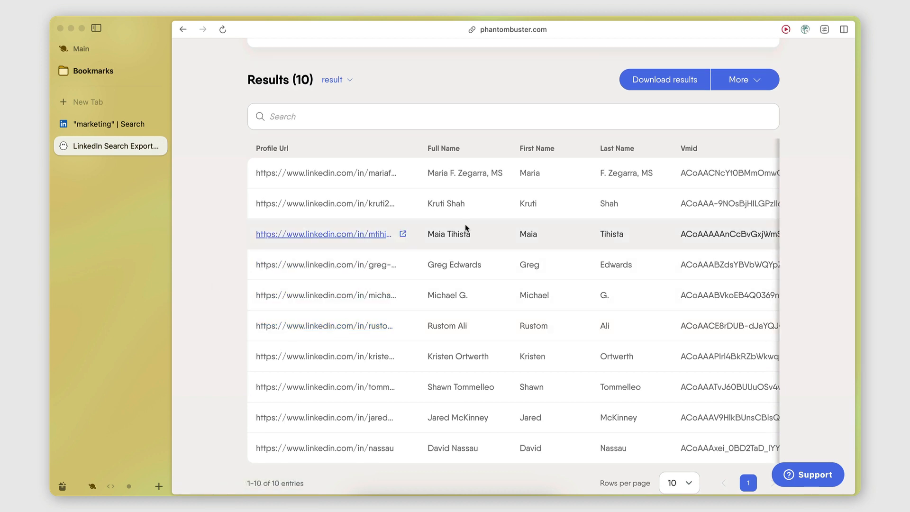
Copy the link to result.json from the results' download options and open it pretty-printed in a new tab.
{"action": "left_click", "coordinate": [765, 80]}
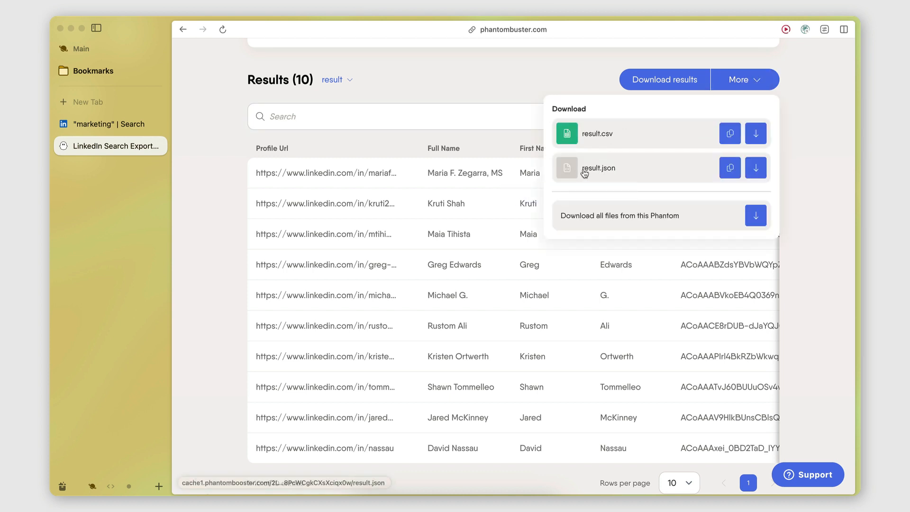
{"action": "left_click", "coordinate": [729, 167]}
{"action": "key", "text": "super+t"}
{"action": "key", "text": "super+v"}
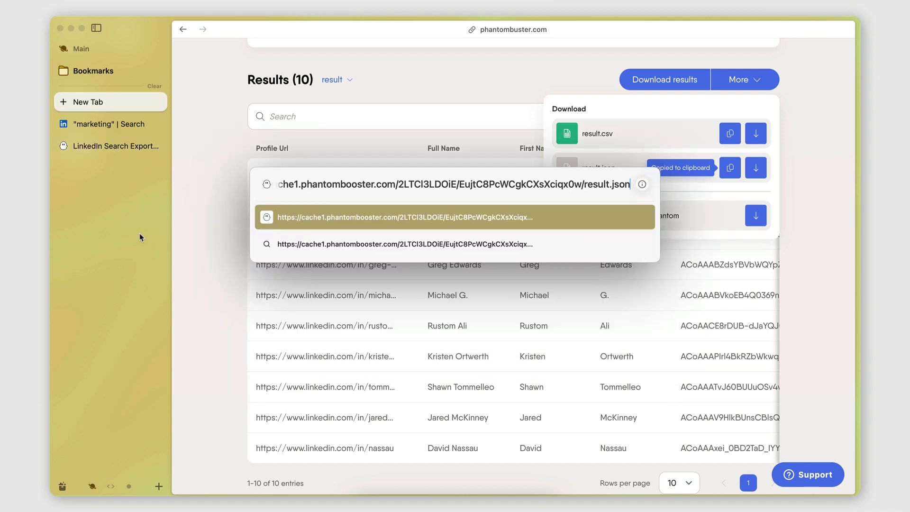
{"action": "left_click_drag", "start_coordinate": [367, 184], "coordinate": [305, 183]}
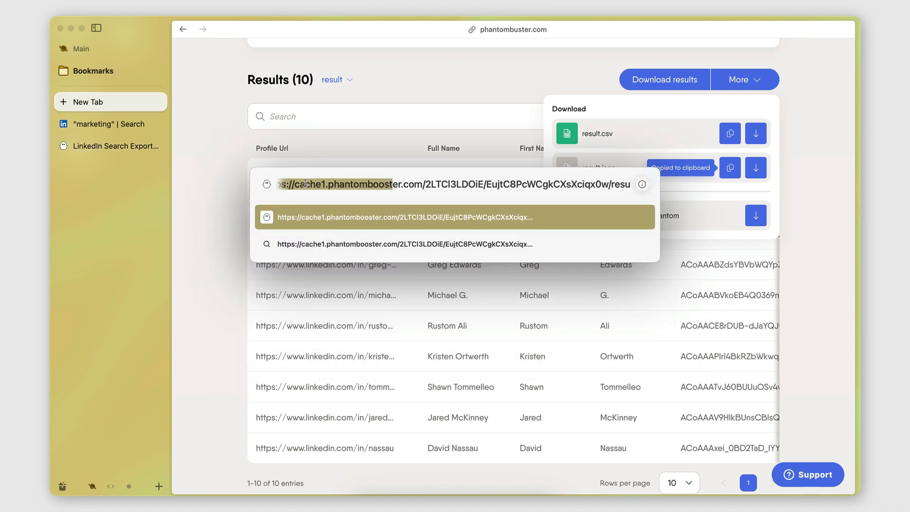
{"action": "key", "text": "Return"}
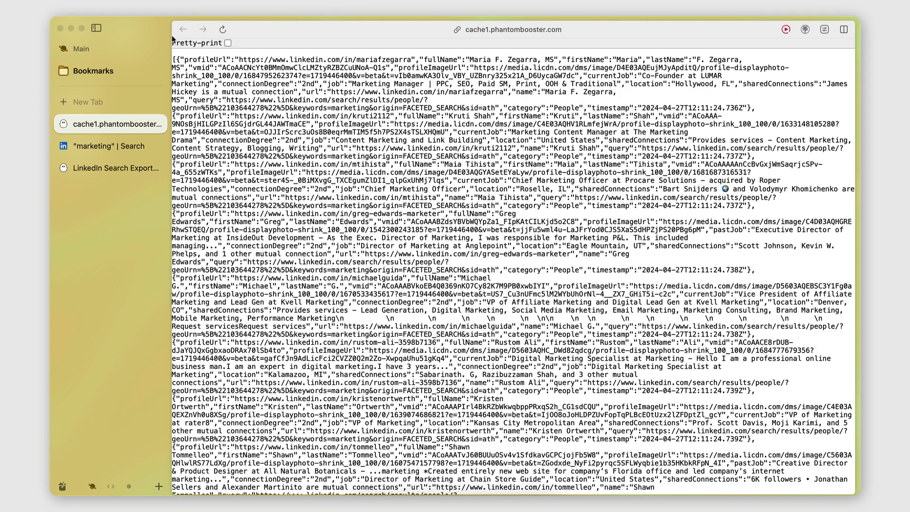
{"action": "left_click", "coordinate": [228, 43]}
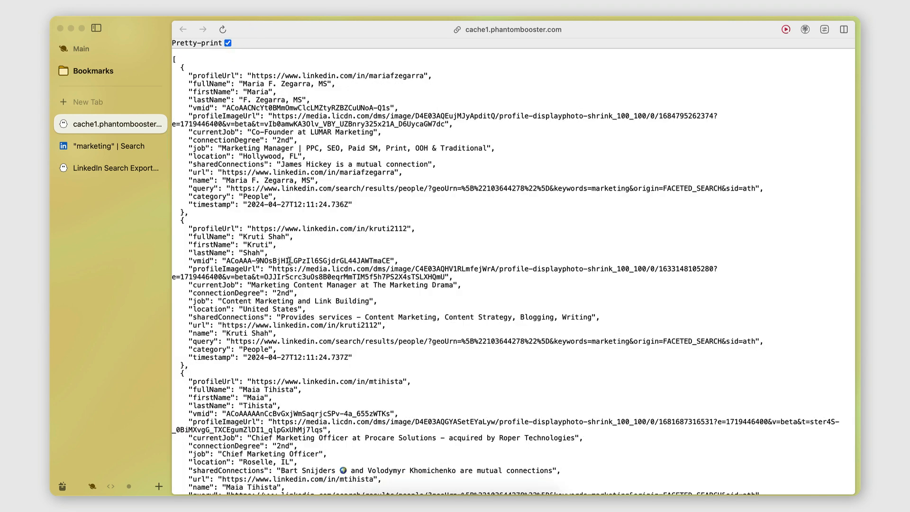
Examine the individual profile objects in the JSON results and the fields each one contains.
{"action": "left_click_drag", "start_coordinate": [182, 81], "coordinate": [271, 196]}
{"action": "left_click", "coordinate": [270, 196]}
{"action": "scroll", "coordinate": [265, 190], "scroll_direction": "down", "scroll_amount": 3}
{"action": "left_click_drag", "start_coordinate": [231, 105], "coordinate": [273, 168]}
{"action": "left_click", "coordinate": [272, 168]}
{"action": "scroll", "coordinate": [268, 168], "scroll_direction": "down", "scroll_amount": 2}
{"action": "left_click_drag", "start_coordinate": [225, 184], "coordinate": [285, 246]}
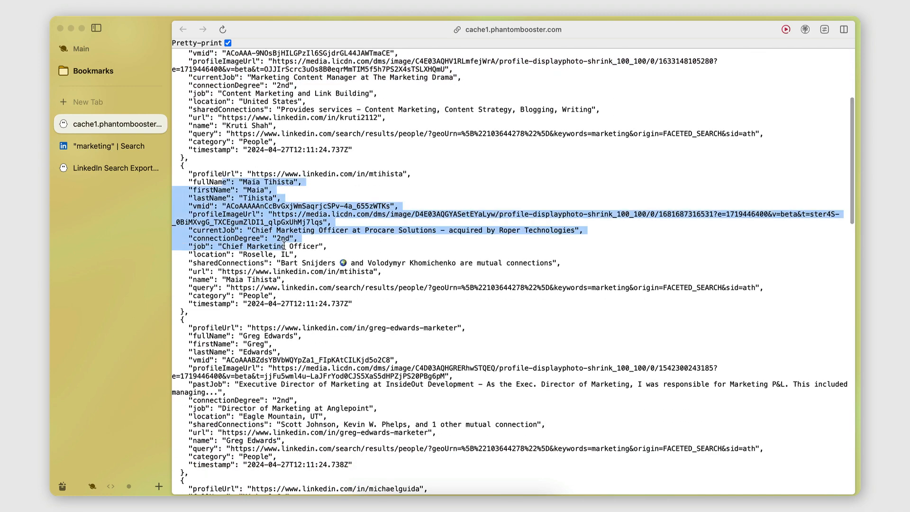
{"action": "left_click", "coordinate": [284, 246]}
{"action": "scroll", "coordinate": [285, 246], "scroll_direction": "down", "scroll_amount": 4}
{"action": "scroll", "coordinate": [236, 166], "scroll_direction": "down", "scroll_amount": 5}
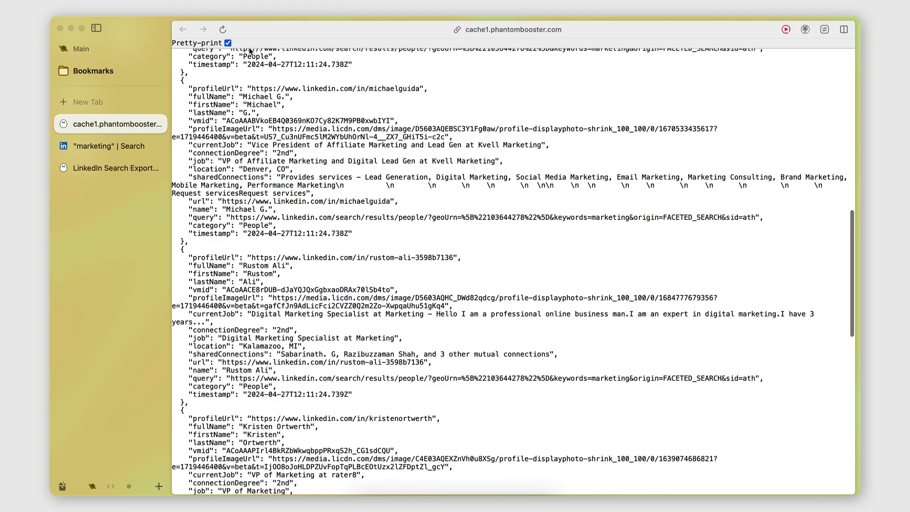
{"action": "scroll", "coordinate": [272, 396], "scroll_direction": "up", "scroll_amount": 15}
{"action": "scroll", "coordinate": [273, 395], "scroll_direction": "down", "scroll_amount": 1}
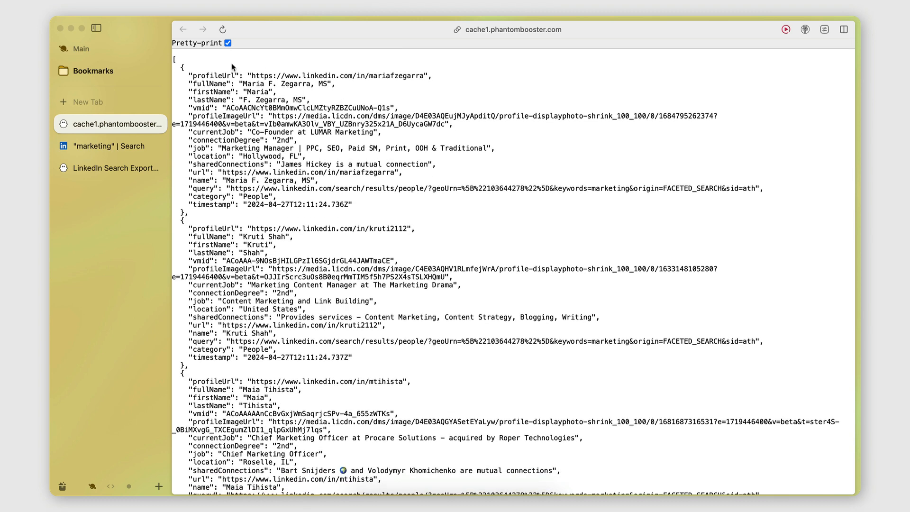
Show the full URL of the JSON file and highlight its two folder segments one after the other.
{"action": "left_click", "coordinate": [484, 30]}
{"action": "left_click", "coordinate": [404, 184]}
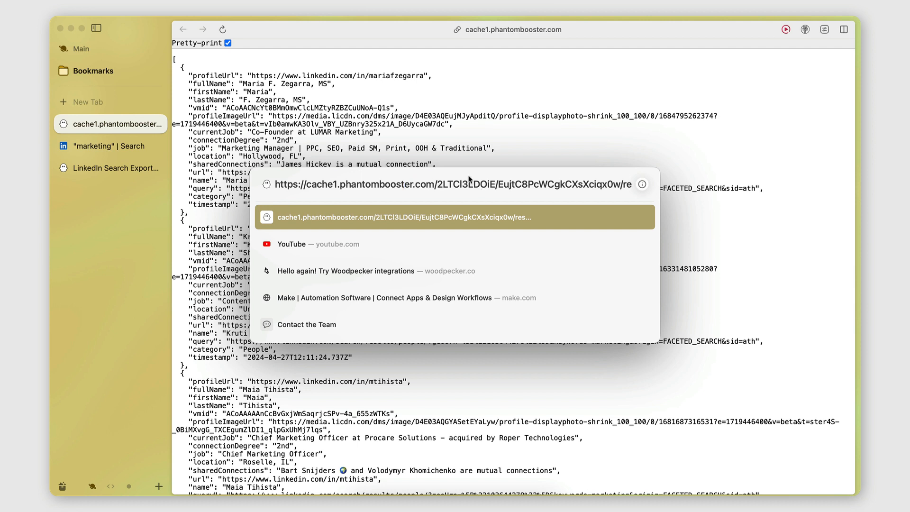
{"action": "double_click", "coordinate": [468, 183]}
{"action": "double_click", "coordinate": [537, 185]}
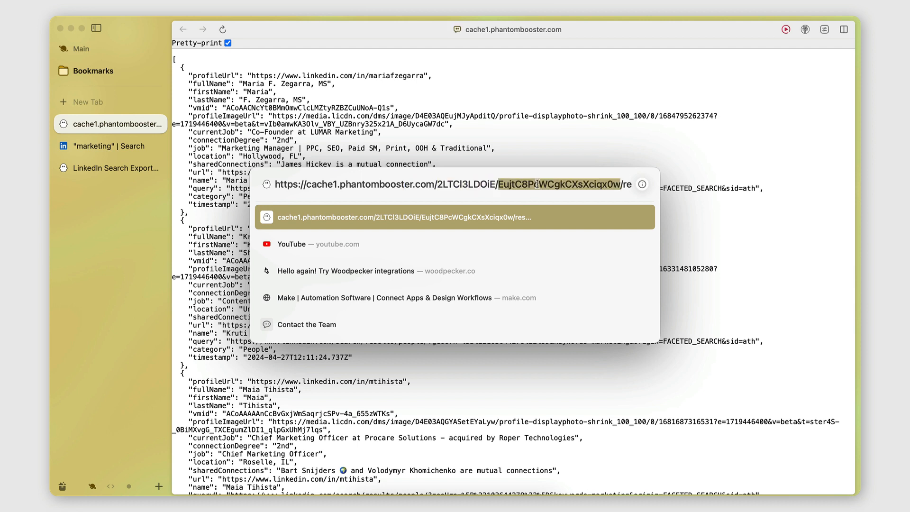
Highlight the first folder segment in the JSON file's URL, and return to the Make scenario with the PhantomBuster module's output closed.
{"action": "double_click", "coordinate": [467, 182]}
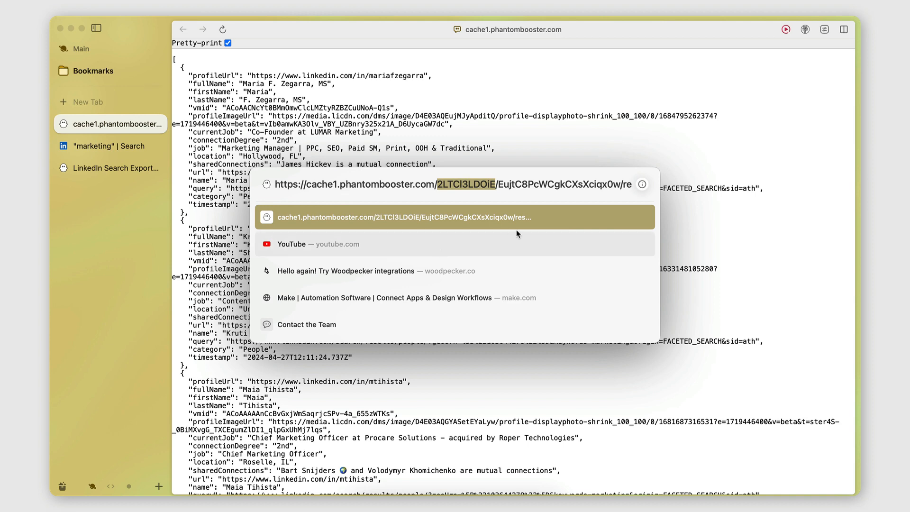
{"action": "scroll", "coordinate": [118, 301], "scroll_direction": "right", "scroll_amount": 5}
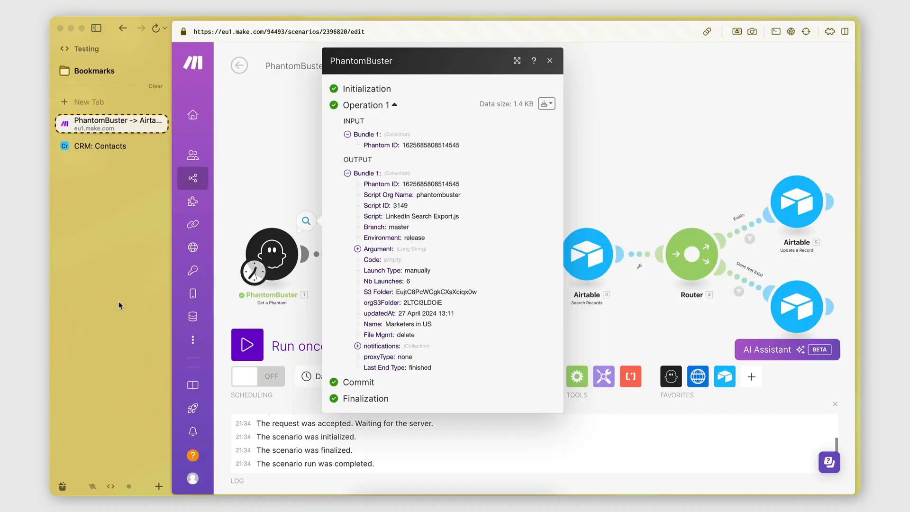
{"action": "left_click", "coordinate": [268, 171]}
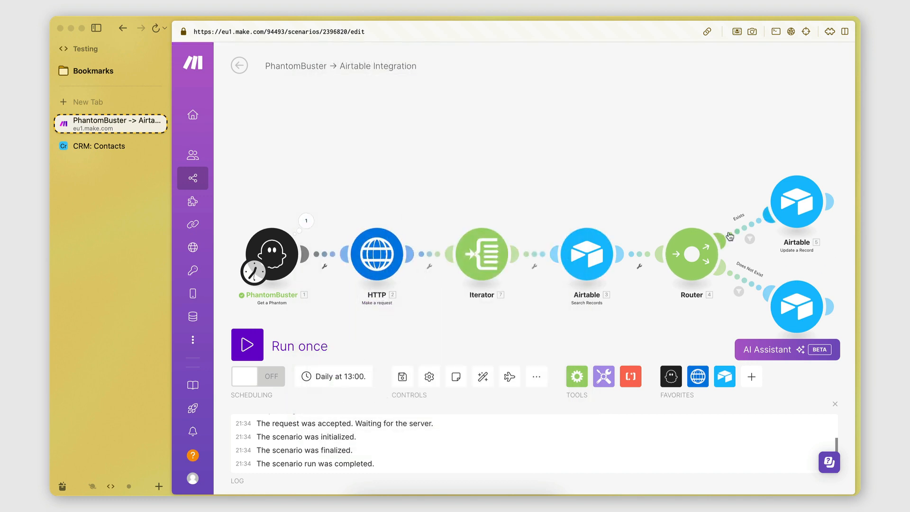
Review the HTTP module's request URL built from the orgS3Folder and S3 Folder variables, and close its settings unchanged.
{"action": "left_click", "coordinate": [384, 264]}
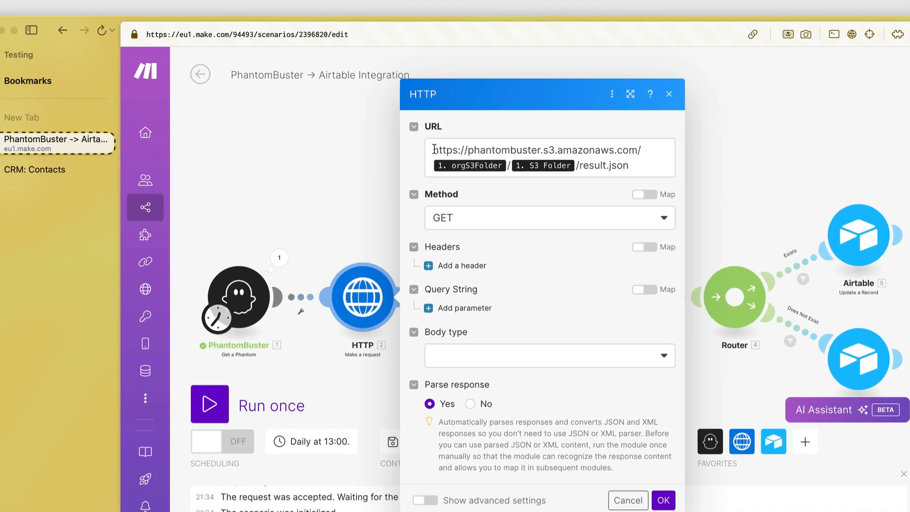
{"action": "left_click", "coordinate": [437, 129]}
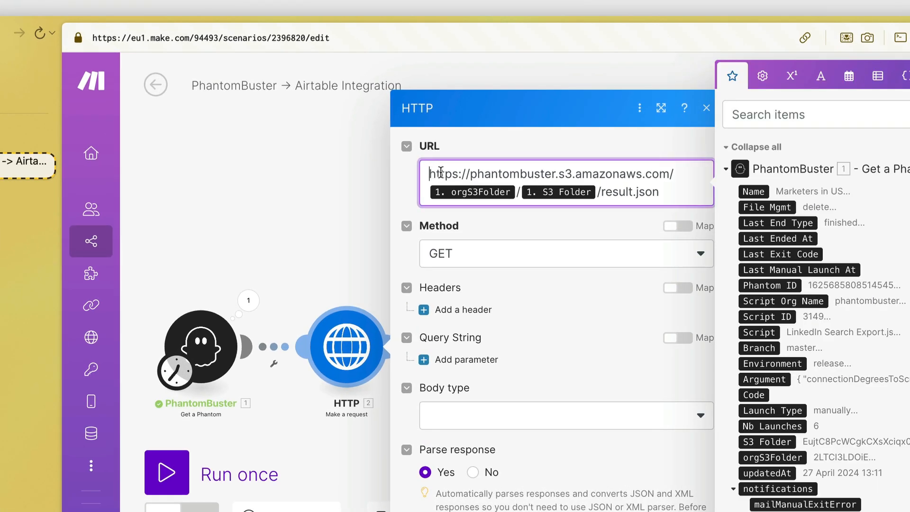
{"action": "left_click_drag", "start_coordinate": [437, 129], "coordinate": [604, 142]}
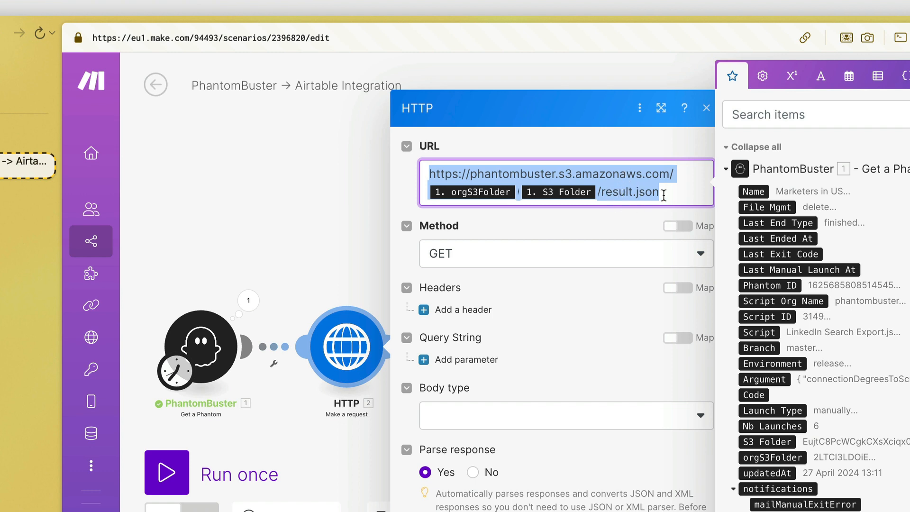
{"action": "left_click", "coordinate": [601, 214]}
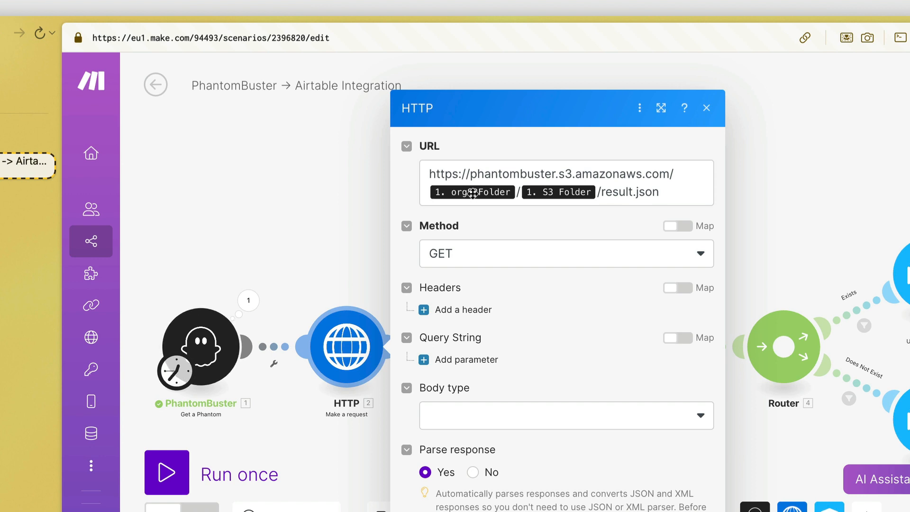
{"action": "mouse_move", "coordinate": [473, 193]}
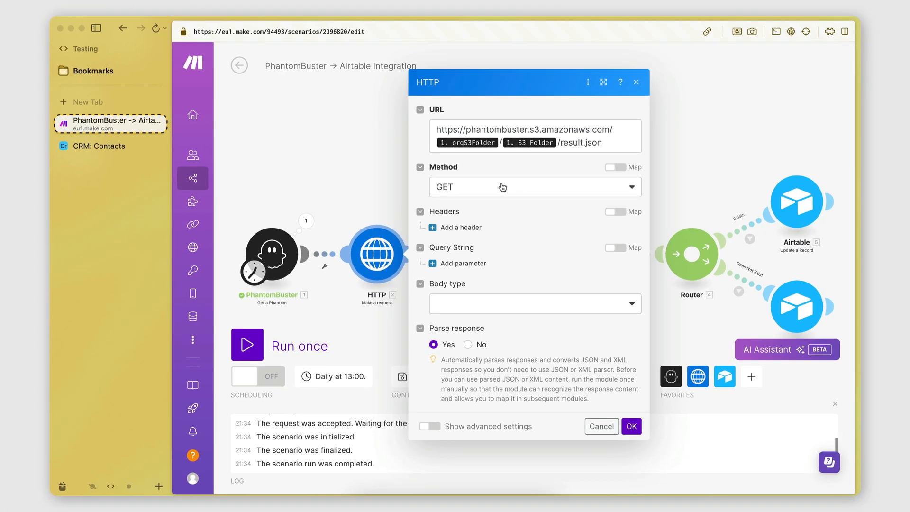
{"action": "left_click", "coordinate": [350, 225]}
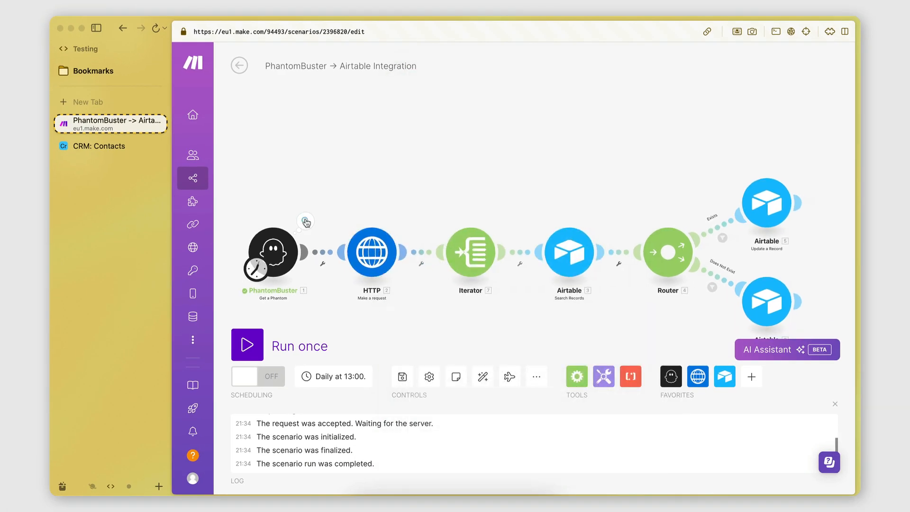
Unlink the HTTP module from the Iterator and run the scenario once.
{"action": "left_click", "coordinate": [421, 263]}
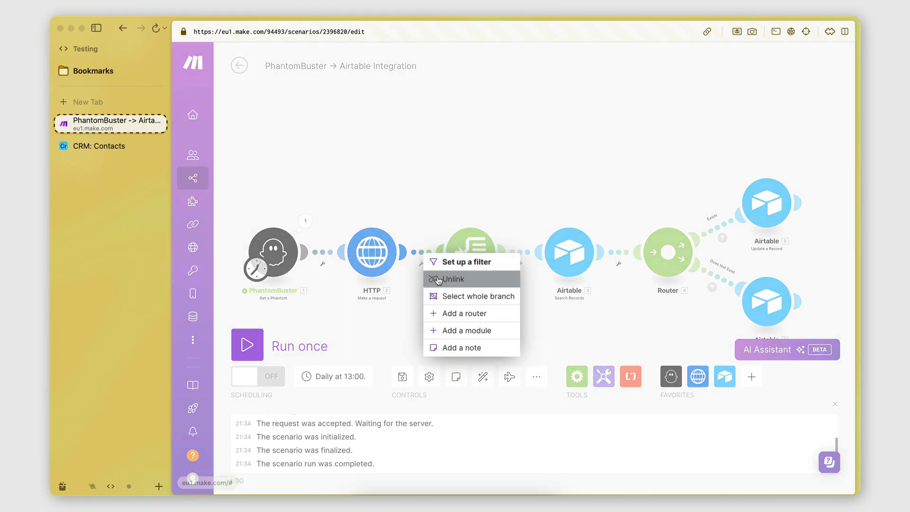
{"action": "left_click", "coordinate": [417, 234]}
{"action": "left_click", "coordinate": [246, 344]}
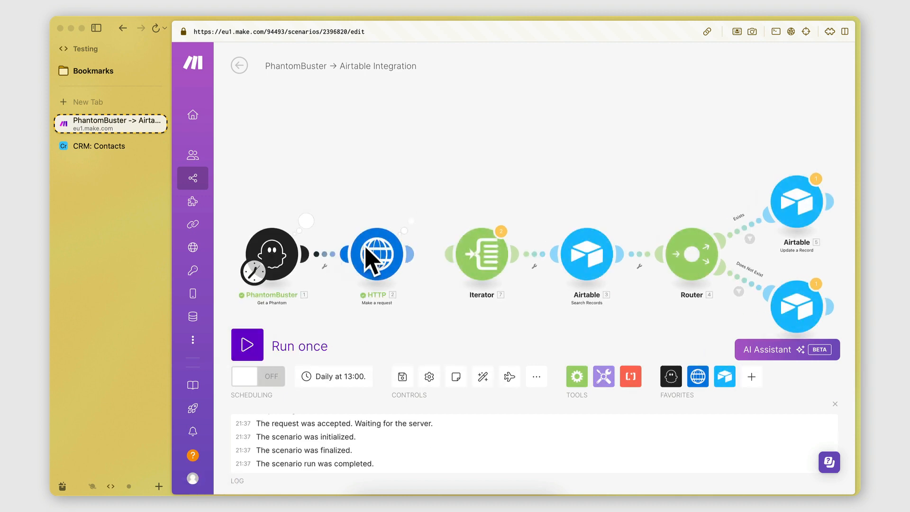
Open the HTTP module's run output and examine the first profile collection in its Data array.
{"action": "left_click", "coordinate": [411, 221]}
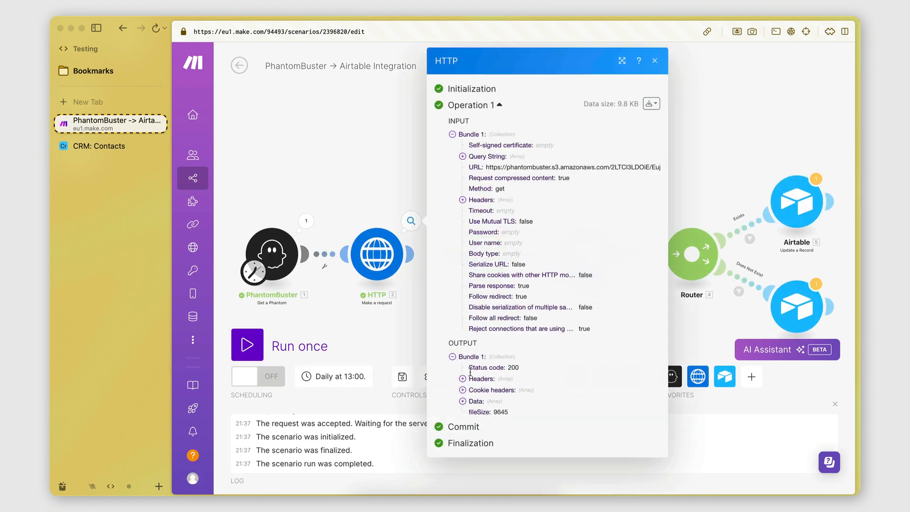
{"action": "left_click", "coordinate": [462, 402]}
{"action": "scroll", "coordinate": [511, 403], "scroll_direction": "down", "scroll_amount": 4}
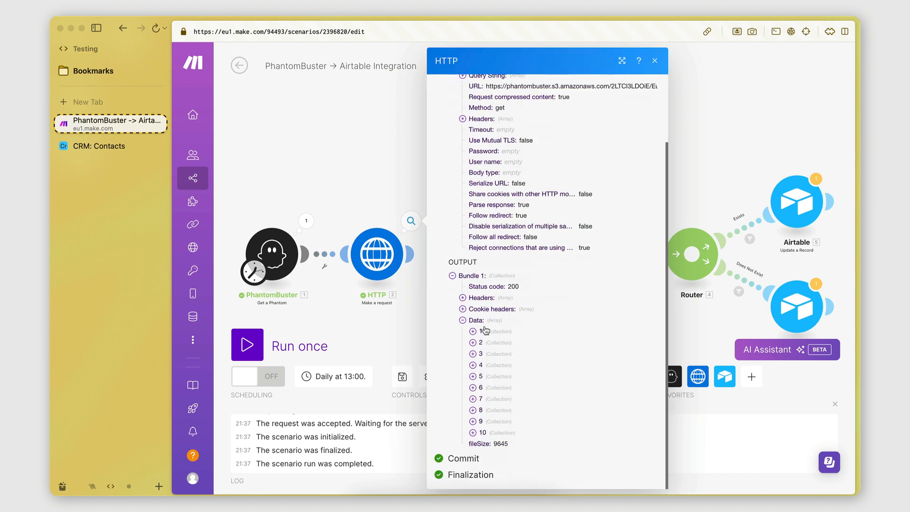
{"action": "left_click", "coordinate": [473, 331]}
{"action": "scroll", "coordinate": [474, 365], "scroll_direction": "down", "scroll_amount": 8}
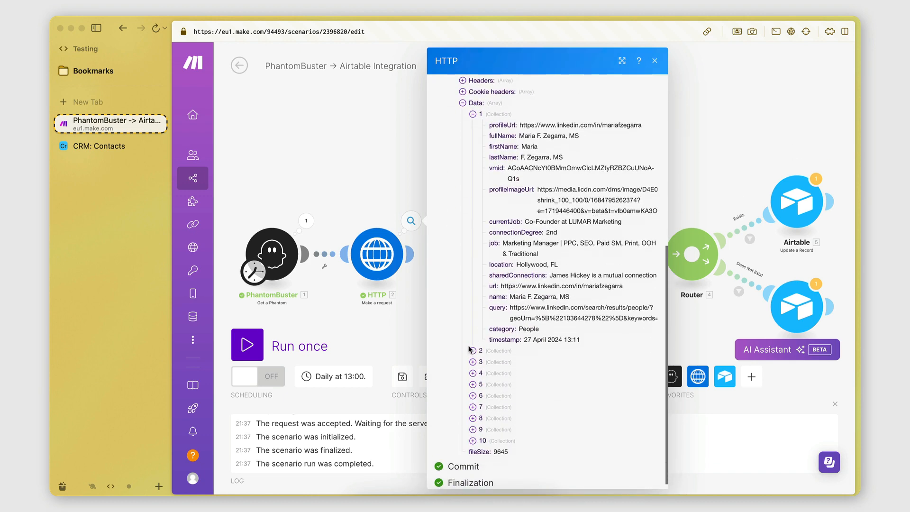
Expand collections 2 to 5 in the HTTP output's Data array, examine their profile fields, and close the output.
{"action": "left_click", "coordinate": [473, 349]}
{"action": "scroll", "coordinate": [473, 365], "scroll_direction": "down", "scroll_amount": 6}
{"action": "left_click", "coordinate": [473, 432]}
{"action": "scroll", "coordinate": [473, 426], "scroll_direction": "down", "scroll_amount": 10}
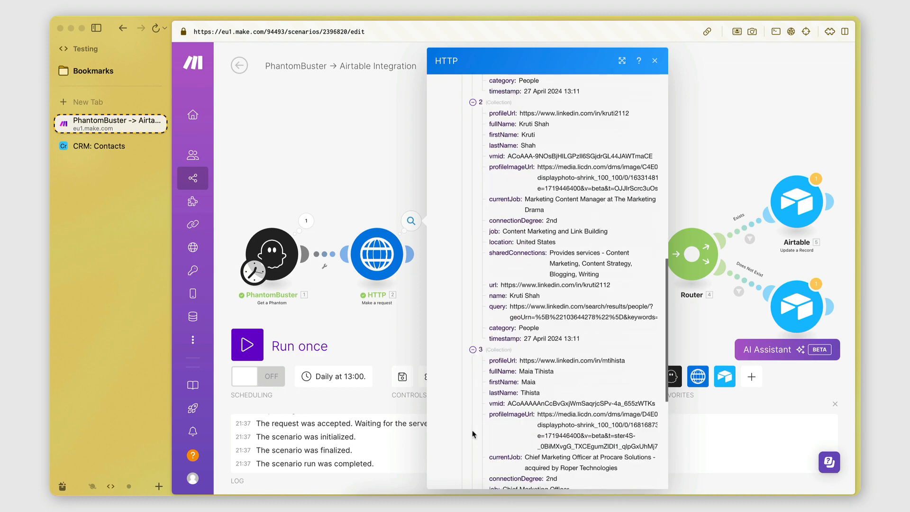
{"action": "scroll", "coordinate": [473, 407], "scroll_direction": "down", "scroll_amount": 6}
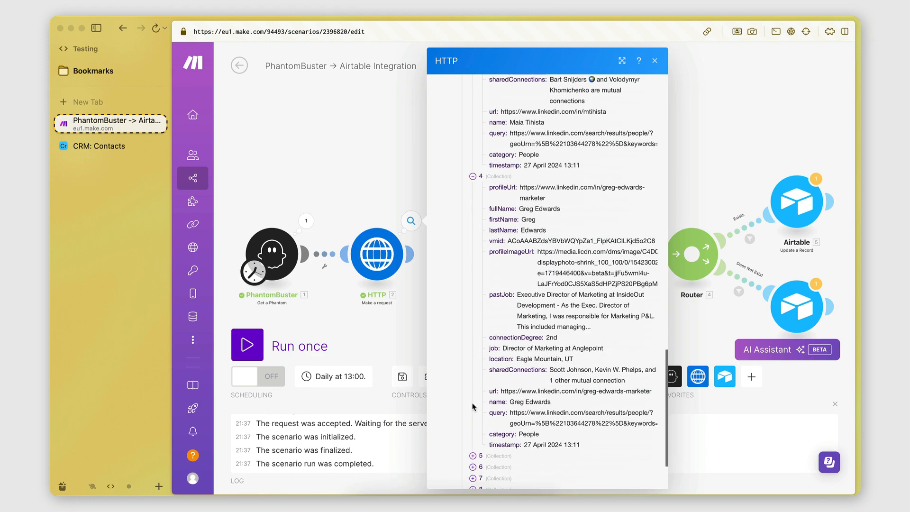
{"action": "left_click", "coordinate": [472, 458]}
{"action": "scroll", "coordinate": [473, 458], "scroll_direction": "down", "scroll_amount": 10}
{"action": "scroll", "coordinate": [511, 151], "scroll_direction": "up", "scroll_amount": 20}
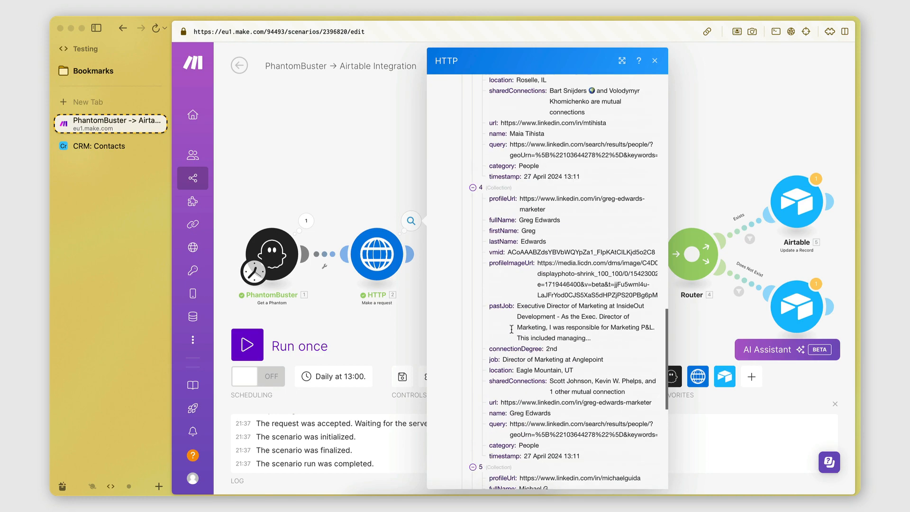
{"action": "left_click", "coordinate": [357, 149]}
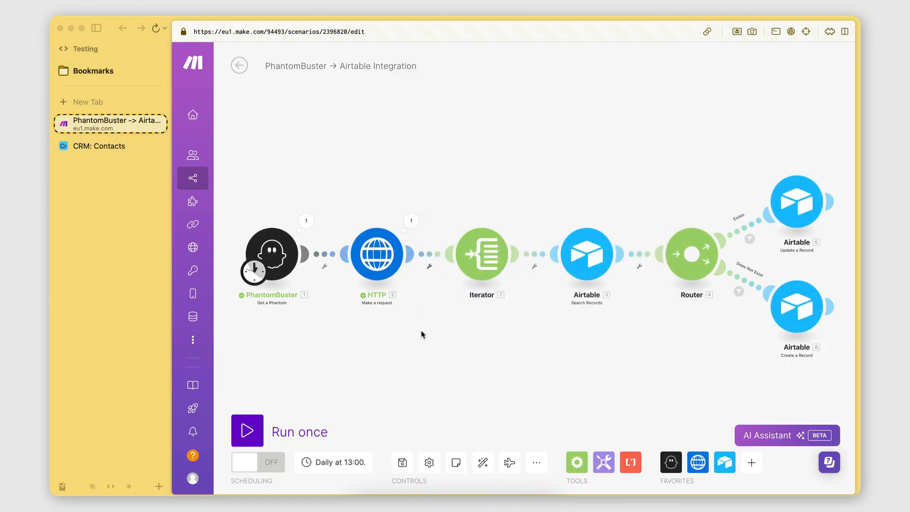
Reopen the HTTP module's output, review the list of collections under Data, and bring the Iterator into focus on the canvas.
{"action": "left_click", "coordinate": [411, 222]}
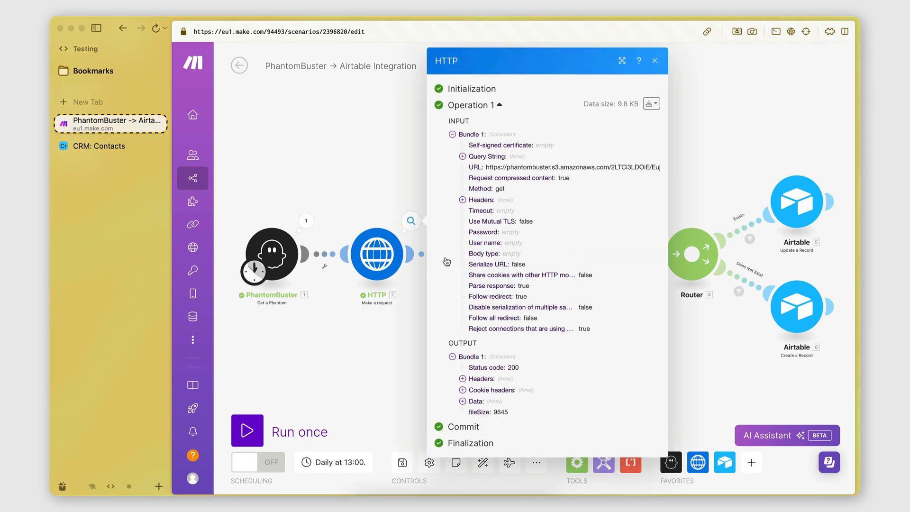
{"action": "left_click", "coordinate": [463, 402]}
{"action": "scroll", "coordinate": [513, 403], "scroll_direction": "down", "scroll_amount": 3}
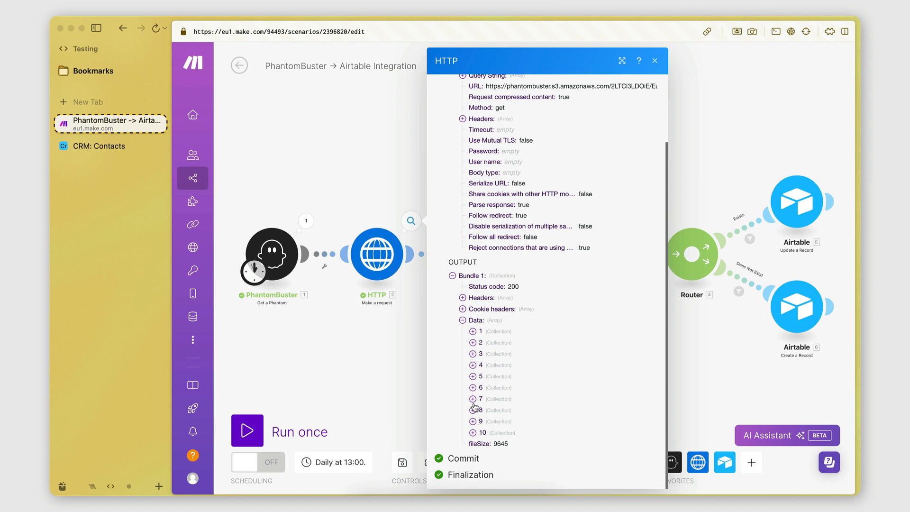
{"action": "left_click", "coordinate": [383, 366]}
{"action": "left_click_drag", "start_coordinate": [497, 367], "coordinate": [468, 369]}
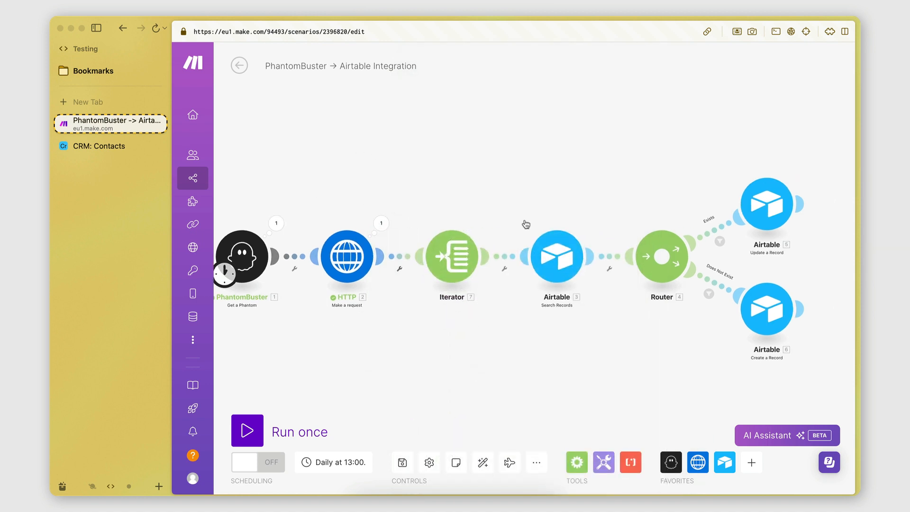
Check the Iterator's Array mapping against the Data array in the HTTP module's output.
{"action": "left_click", "coordinate": [451, 254]}
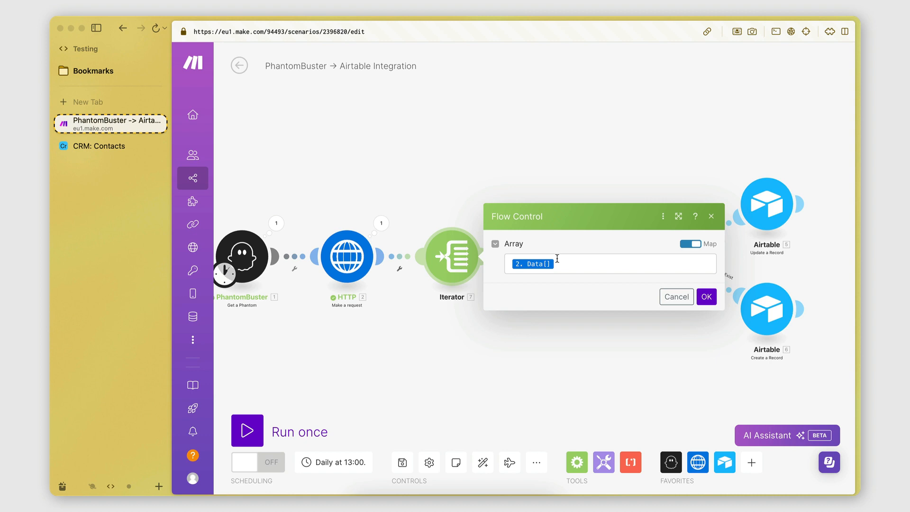
{"action": "left_click", "coordinate": [382, 223]}
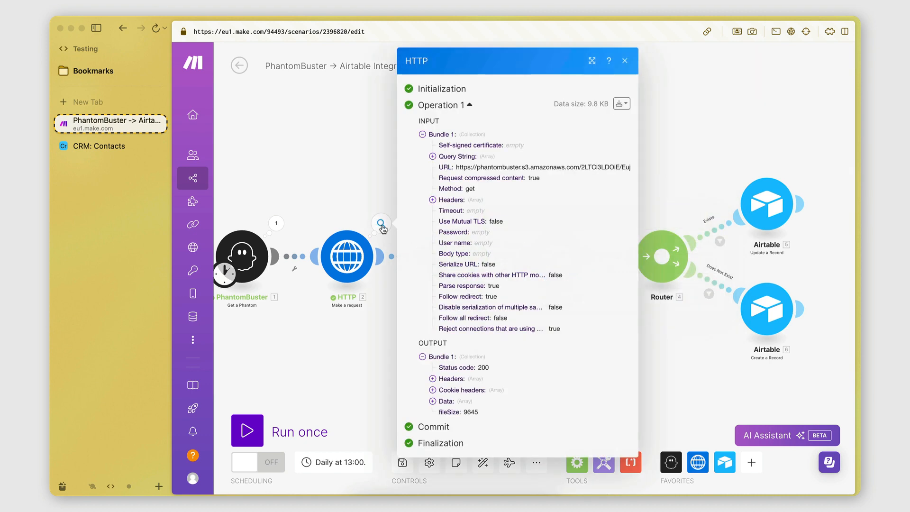
{"action": "left_click", "coordinate": [433, 401]}
{"action": "scroll", "coordinate": [464, 407], "scroll_direction": "down", "scroll_amount": 3}
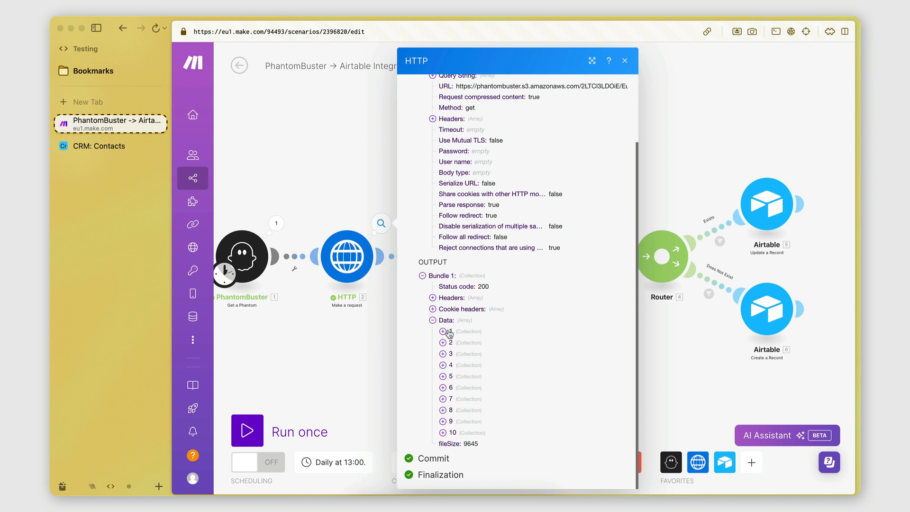
{"action": "left_click", "coordinate": [368, 412]}
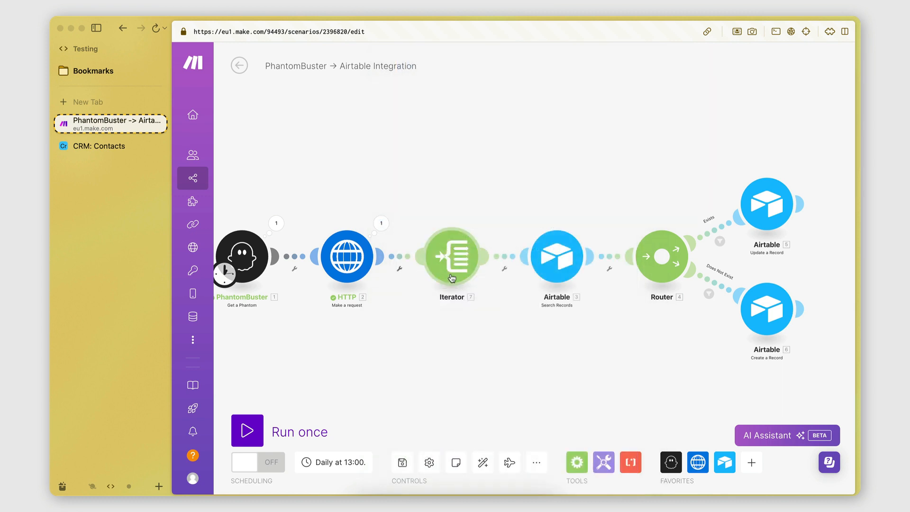
{"action": "scroll", "coordinate": [425, 382], "scroll_direction": "right", "scroll_amount": 3}
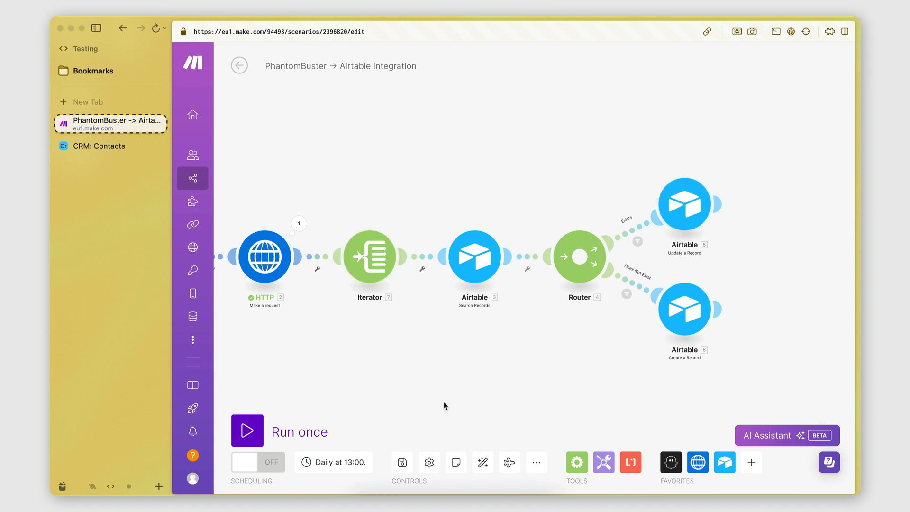
{"action": "left_click_drag", "start_coordinate": [444, 405], "coordinate": [520, 405]}
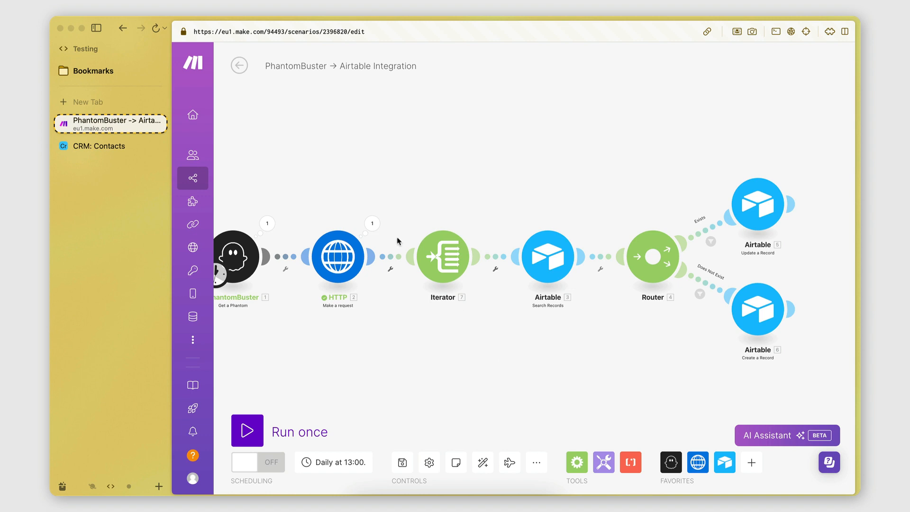
{"action": "left_click_drag", "start_coordinate": [484, 364], "coordinate": [408, 364]}
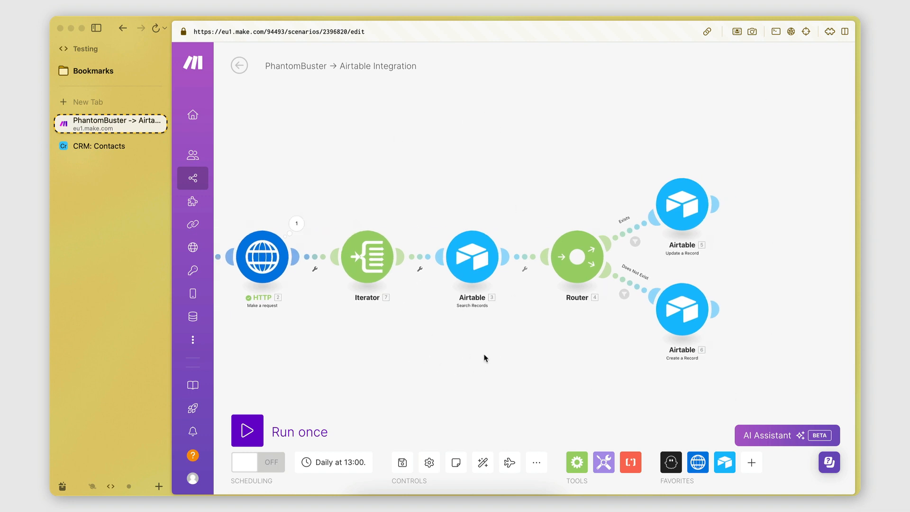
{"action": "scroll", "coordinate": [486, 358], "scroll_direction": "up", "scroll_amount": 2}
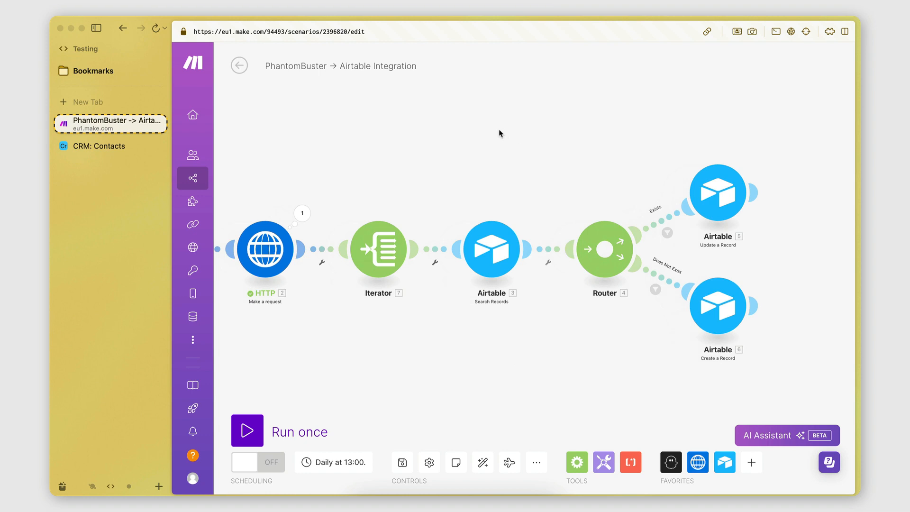
Switch to the Airtable CRM base to look over the Contacts table's columns, and return to the Make scenario.
{"action": "left_click", "coordinate": [96, 149]}
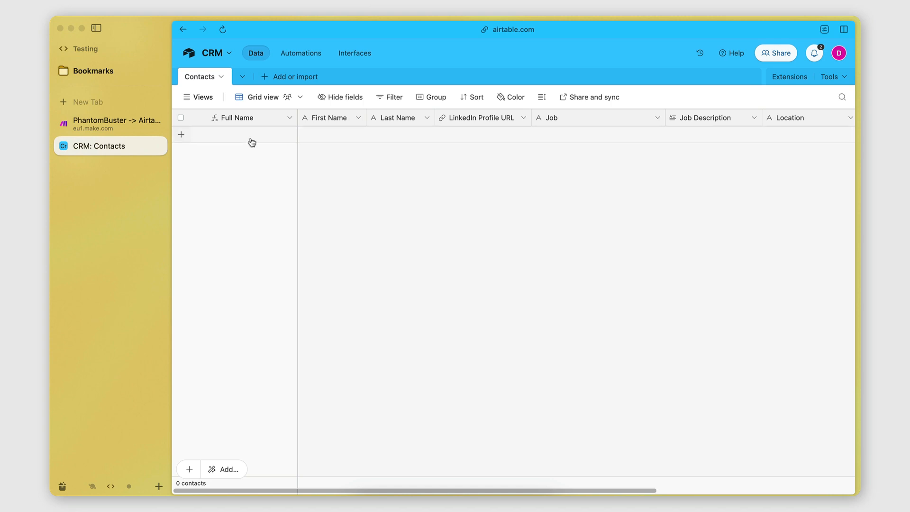
{"action": "left_click", "coordinate": [130, 123]}
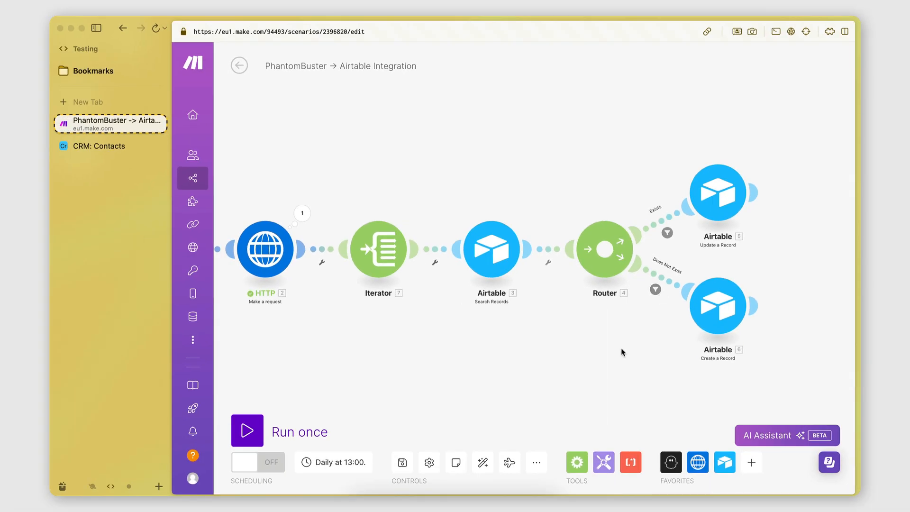
Review the Exists filter's condition on the route from the Router to the Update a Record module, and close it unchanged.
{"action": "scroll", "coordinate": [544, 380], "scroll_direction": "up", "scroll_amount": 2}
{"action": "left_click_drag", "start_coordinate": [543, 380], "coordinate": [471, 382]}
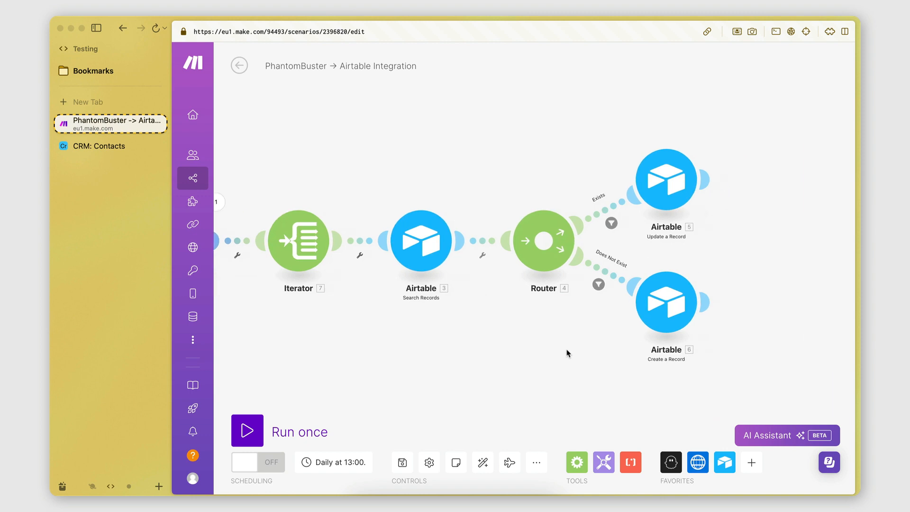
{"action": "left_click", "coordinate": [611, 224]}
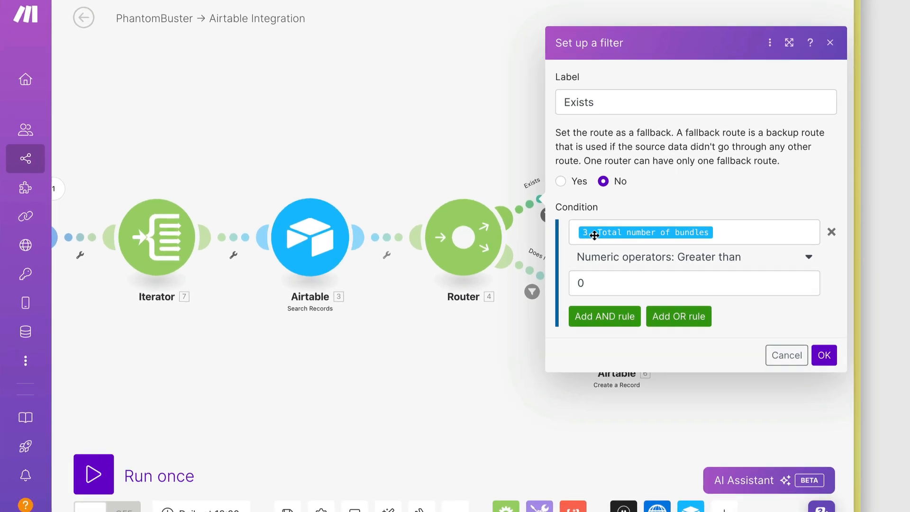
{"action": "mouse_move", "coordinate": [693, 240]}
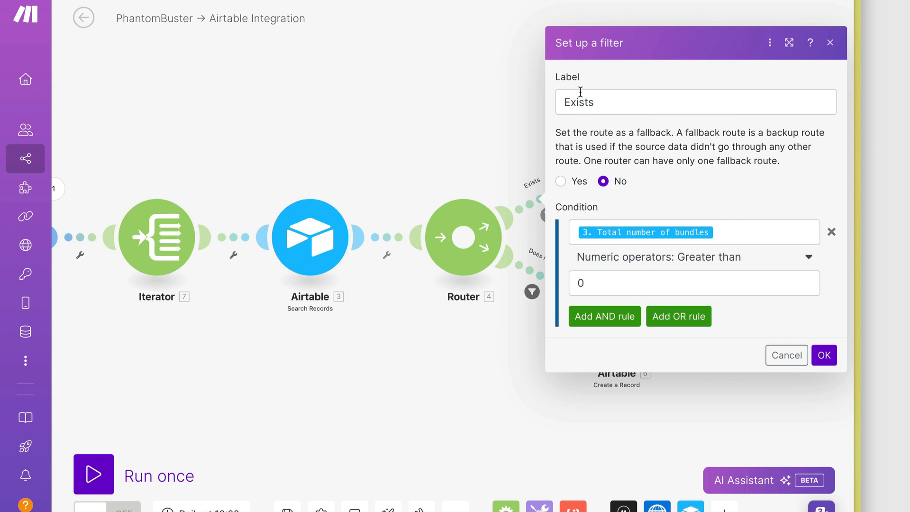
{"action": "left_click", "coordinate": [481, 143]}
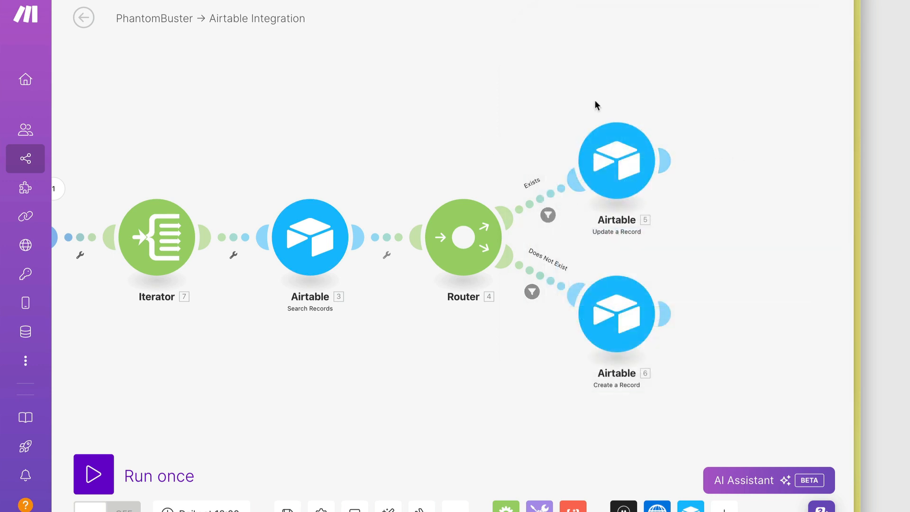
Recheck the Total number of bundles condition in the Exists filter and dismiss the filter without editing it.
{"action": "left_click", "coordinate": [545, 209]}
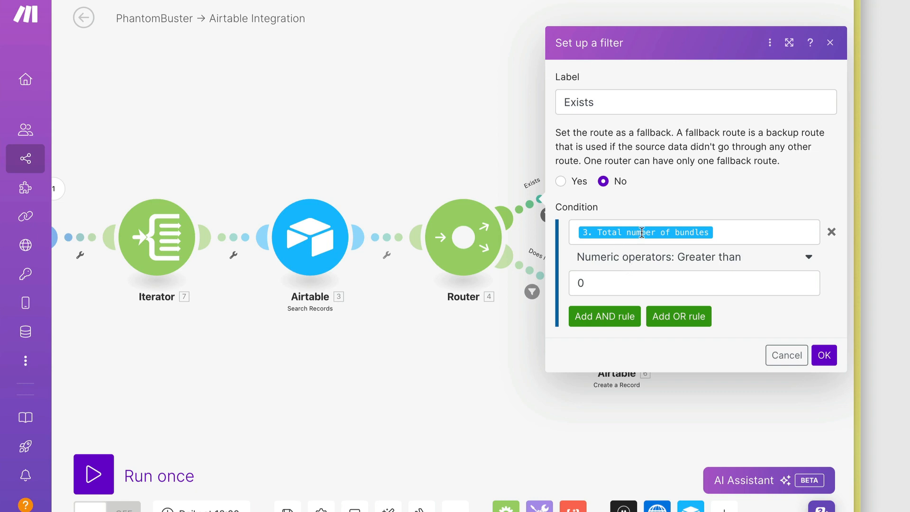
{"action": "right_click", "coordinate": [377, 384]}
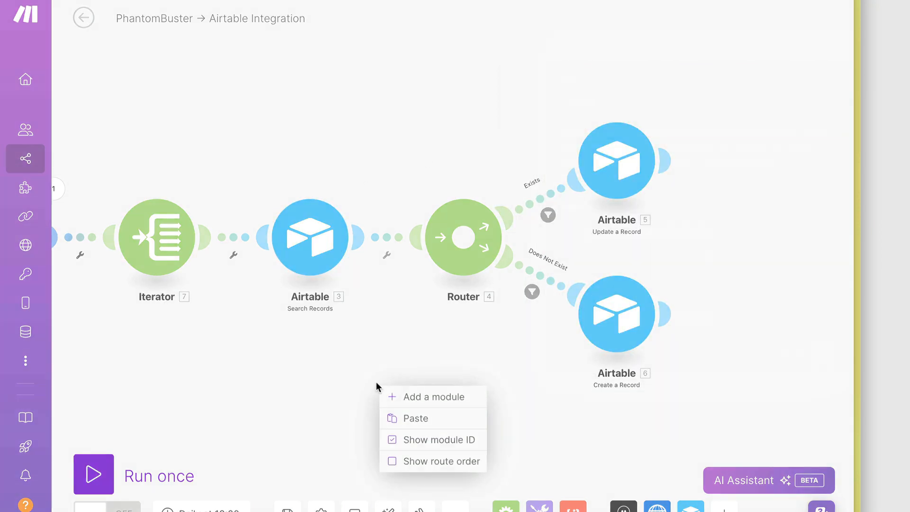
{"action": "left_click_drag", "start_coordinate": [334, 375], "coordinate": [495, 389]}
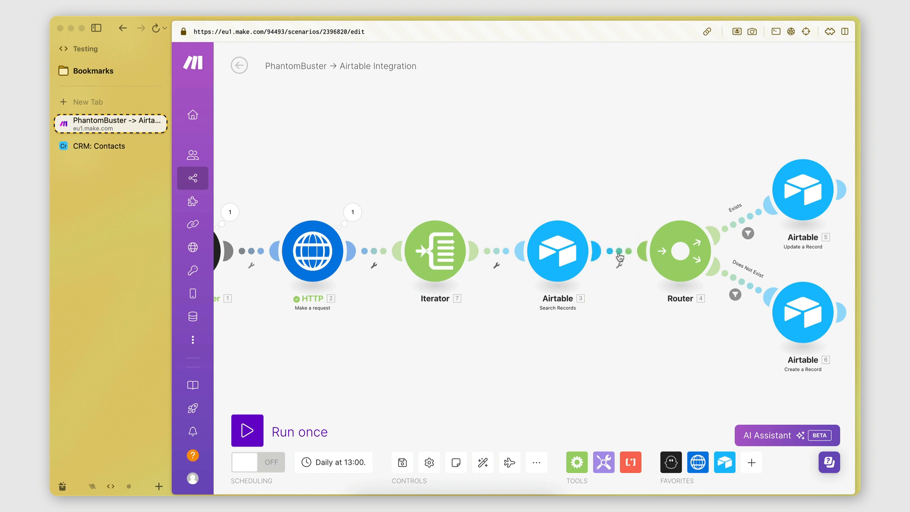
Unlink the Airtable Search Records module from the Router and run the scenario once.
{"action": "right_click", "coordinate": [591, 251]}
{"action": "left_click", "coordinate": [603, 284]}
{"action": "scroll", "coordinate": [577, 354], "scroll_direction": "down", "scroll_amount": 2}
{"action": "left_click_drag", "start_coordinate": [575, 354], "coordinate": [627, 355]}
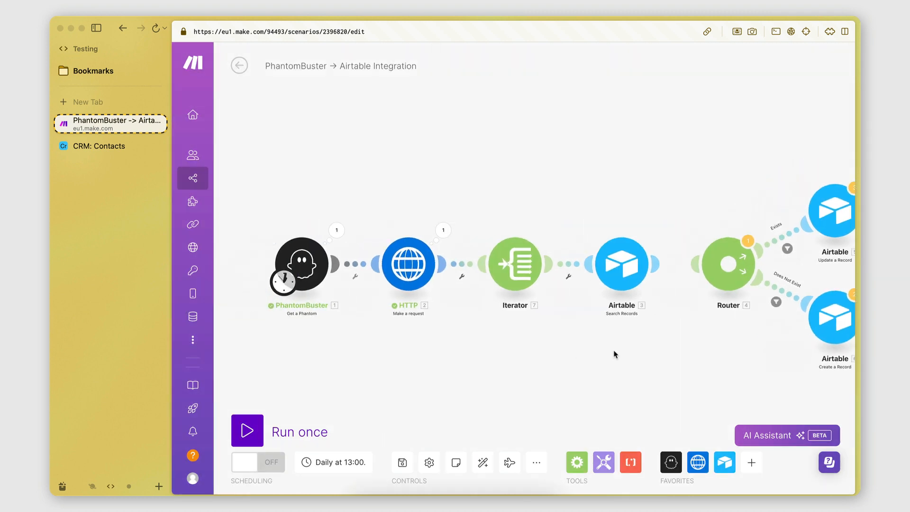
{"action": "left_click", "coordinate": [251, 433]}
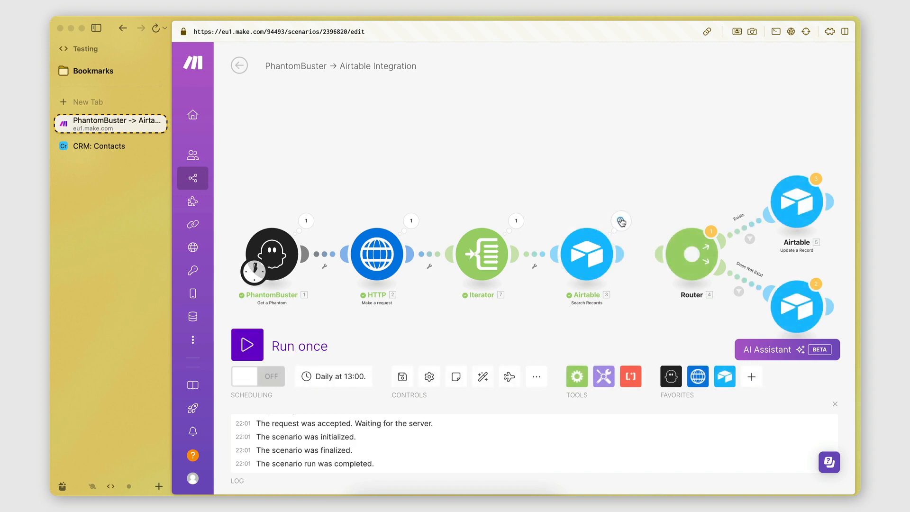
Look through the profile bundles in the Iterator's run output and close it.
{"action": "left_click", "coordinate": [517, 221]}
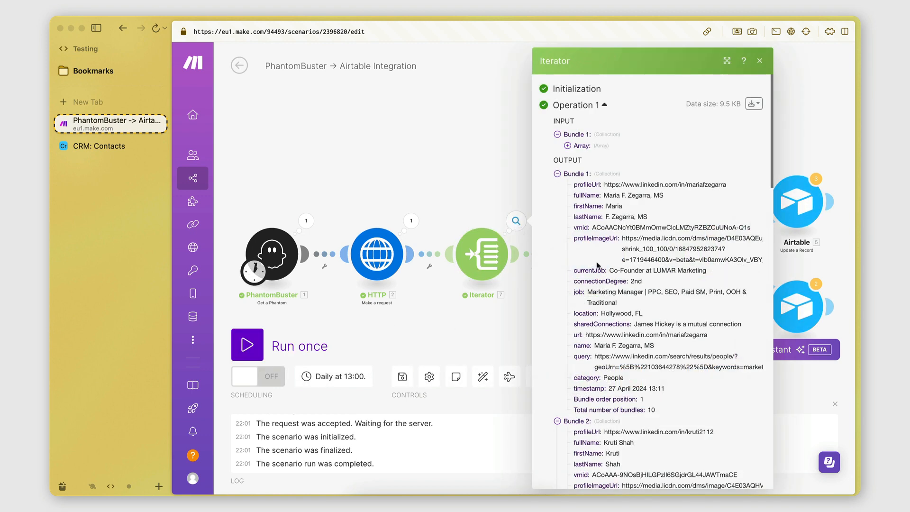
{"action": "scroll", "coordinate": [596, 266], "scroll_direction": "down", "scroll_amount": 4}
{"action": "scroll", "coordinate": [575, 204], "scroll_direction": "up", "scroll_amount": 3}
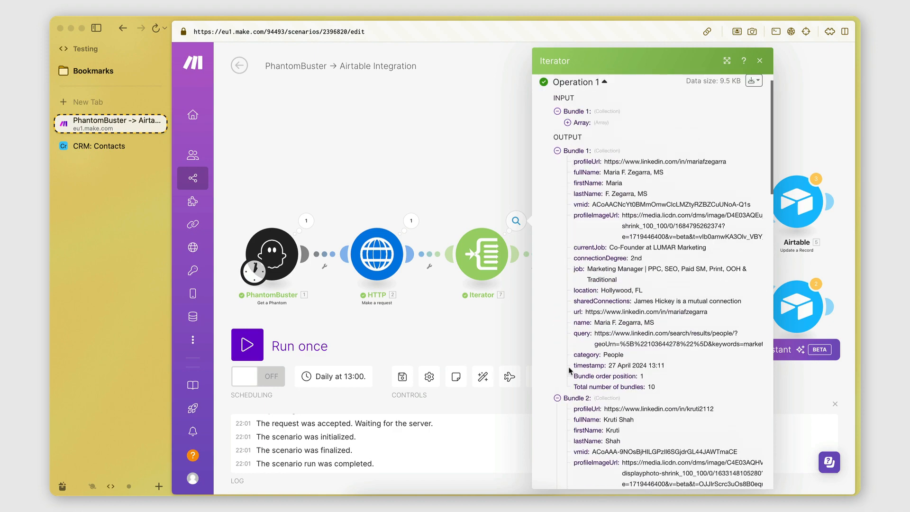
{"action": "scroll", "coordinate": [570, 370], "scroll_direction": "down", "scroll_amount": 15}
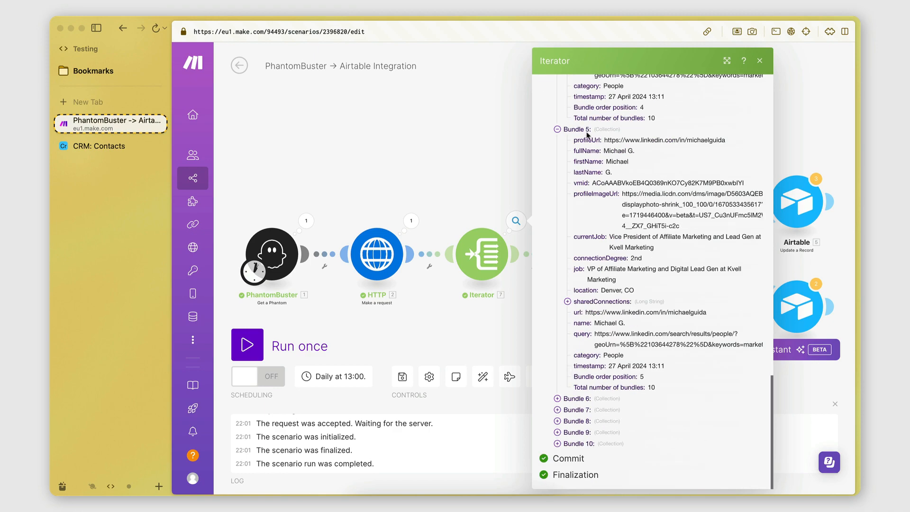
{"action": "left_click", "coordinate": [428, 180]}
Inspect Operations 1 and 2 in the Search Records module's run output, comparing the search with the Contacts table in the Airtable CRM base.
{"action": "left_click_drag", "start_coordinate": [560, 323], "coordinate": [465, 324]}
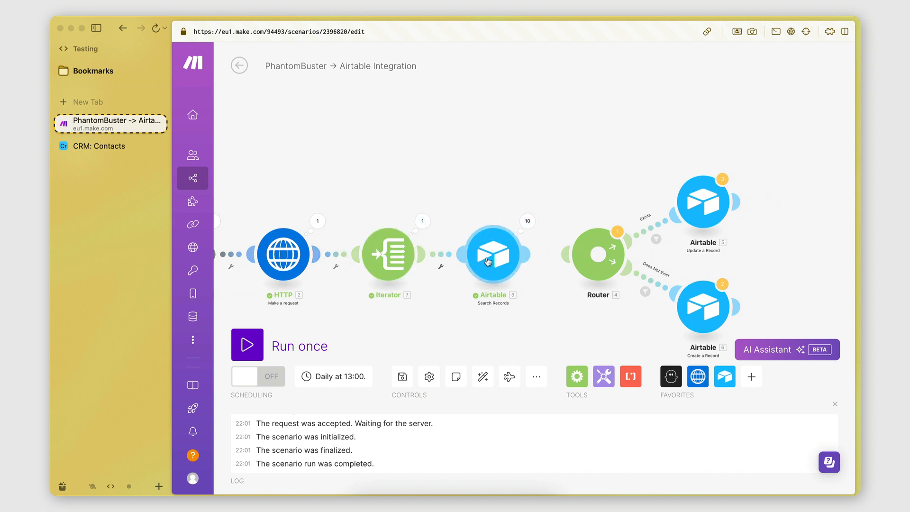
{"action": "scroll", "coordinate": [517, 246], "scroll_direction": "up", "scroll_amount": 2}
{"action": "left_click", "coordinate": [517, 211]}
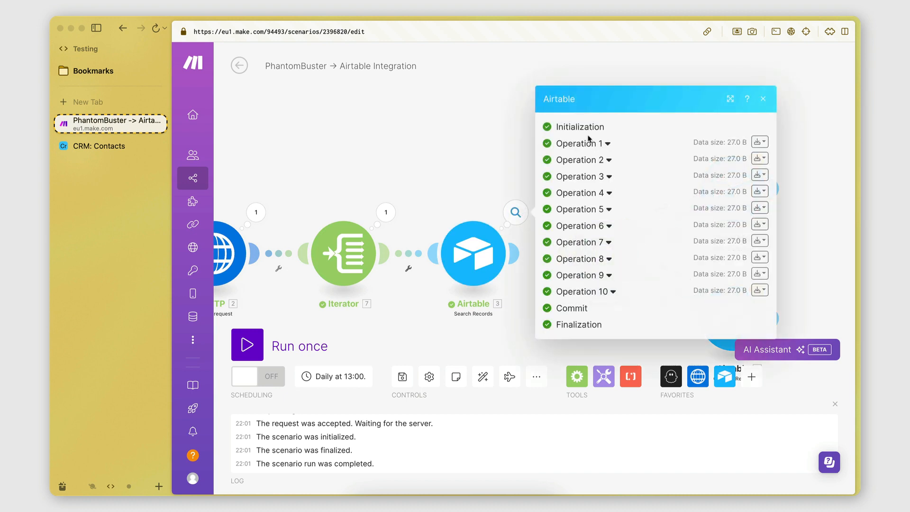
{"action": "left_click", "coordinate": [606, 144]}
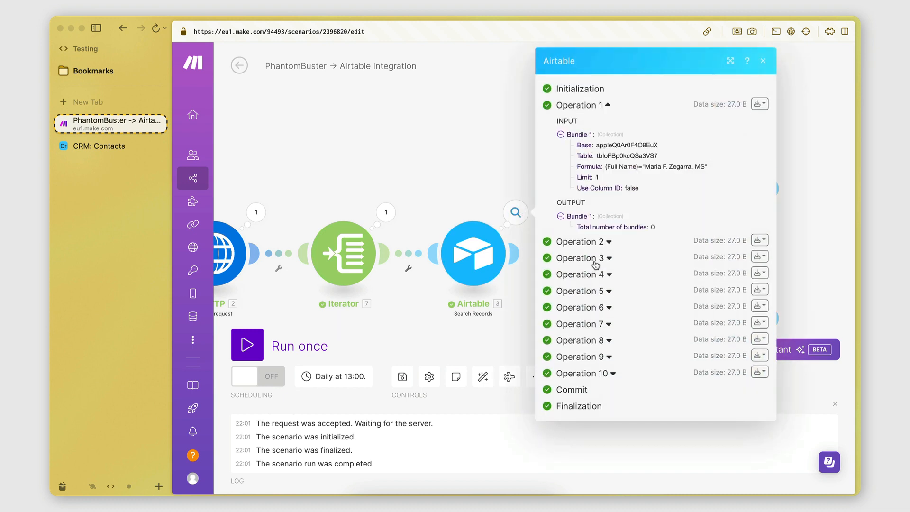
{"action": "left_click", "coordinate": [142, 146]}
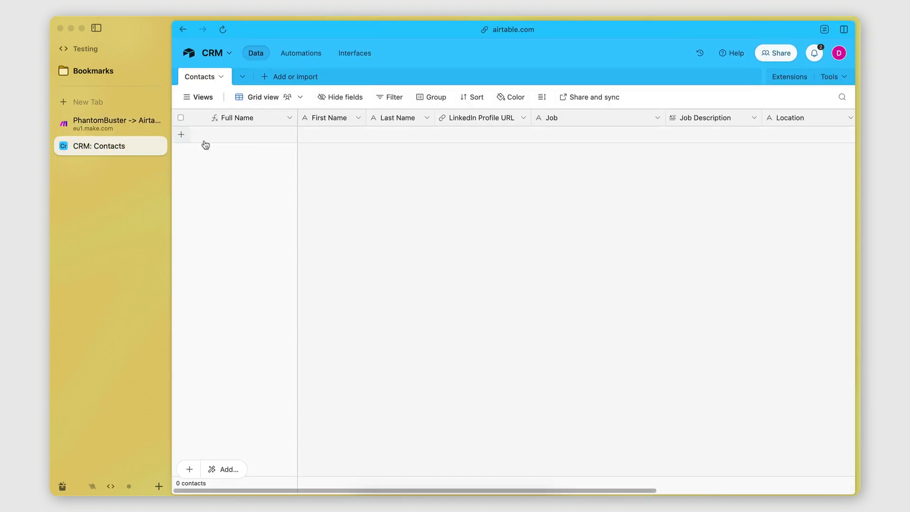
{"action": "left_click", "coordinate": [100, 125]}
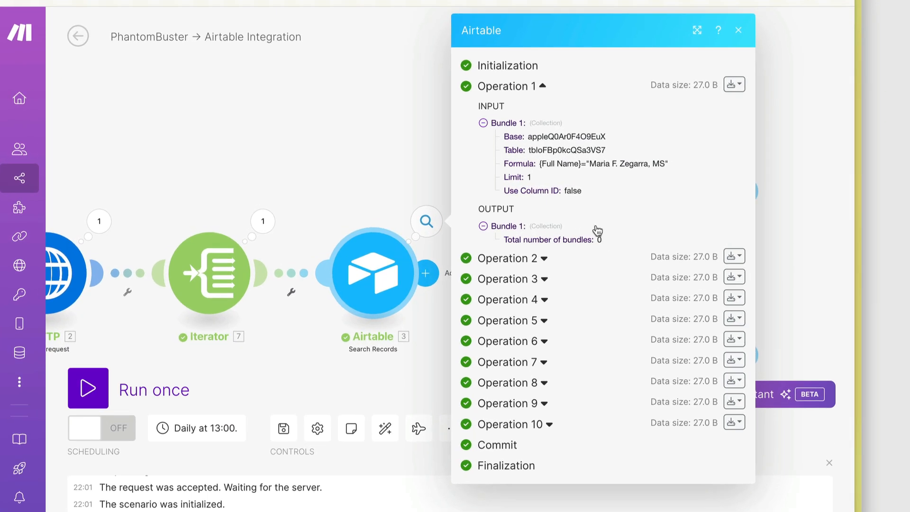
{"action": "left_click", "coordinate": [544, 259]}
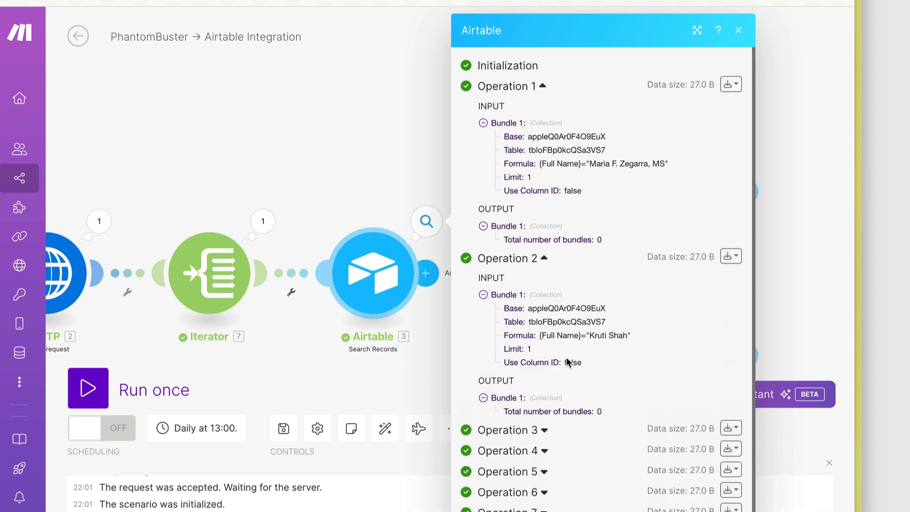
{"action": "scroll", "coordinate": [569, 361], "scroll_direction": "down", "scroll_amount": 1}
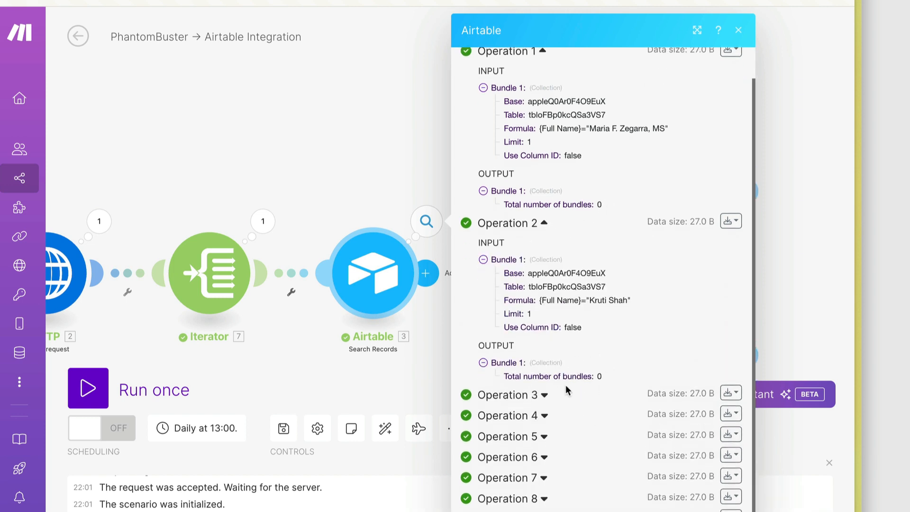
Close the run output and reconnect the Search Records module to the Router.
{"action": "left_click", "coordinate": [328, 362]}
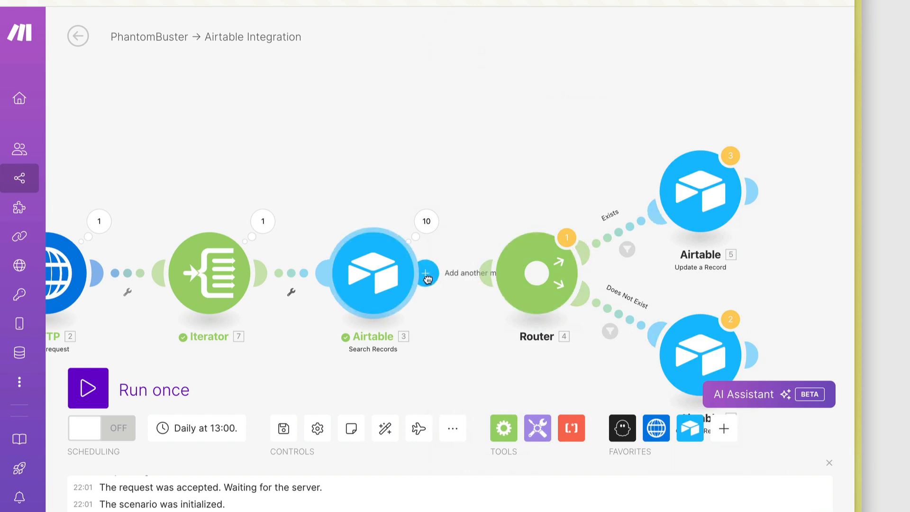
{"action": "left_click_drag", "start_coordinate": [633, 243], "coordinate": [553, 197]}
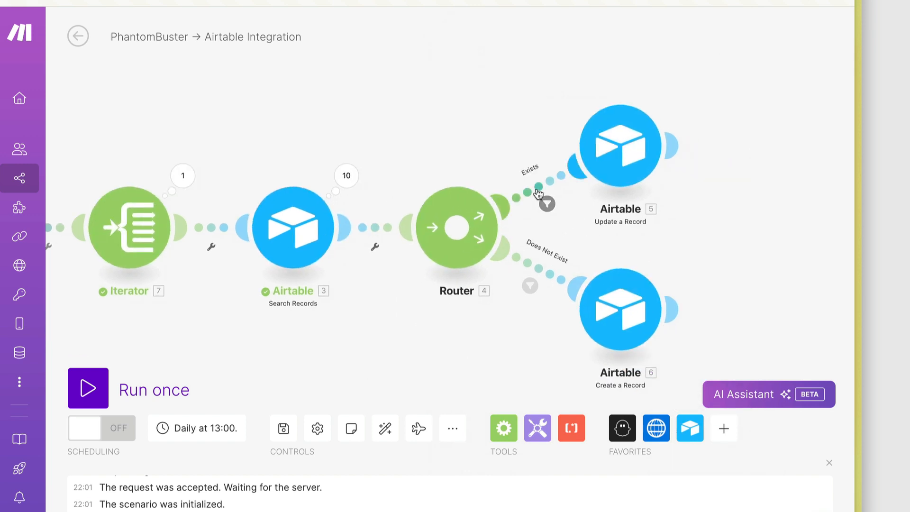
Compare the conditions of the Exists and Does Not Exist filters on the Router's two routes, leaving both unchanged.
{"action": "left_click", "coordinate": [539, 192]}
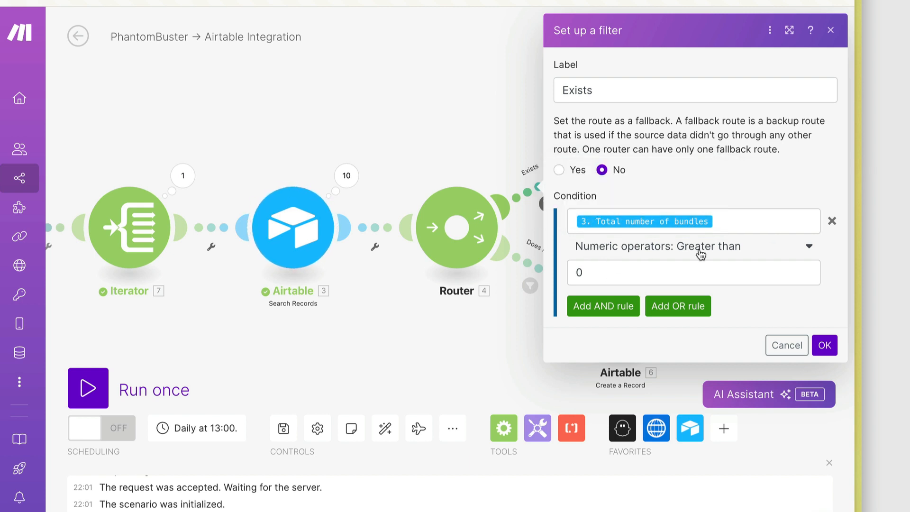
{"action": "key", "text": "Return"}
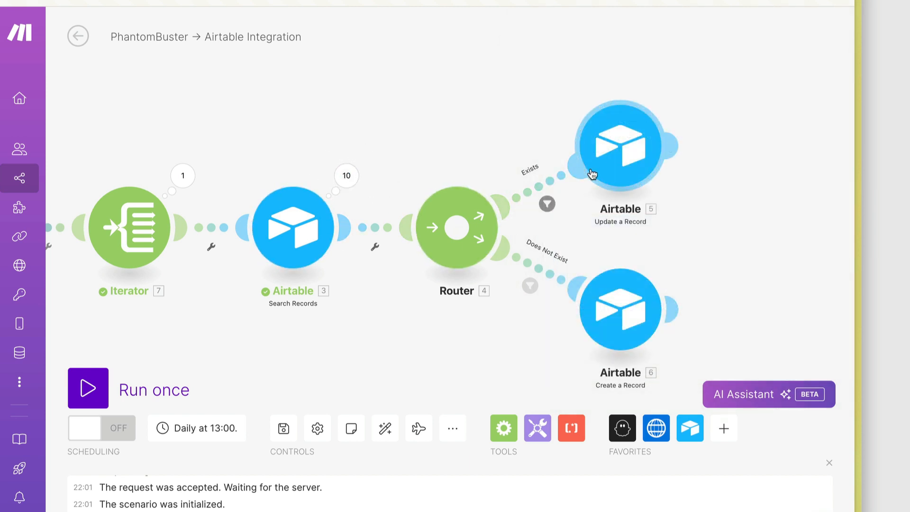
{"action": "left_click_drag", "start_coordinate": [414, 316], "coordinate": [364, 238]}
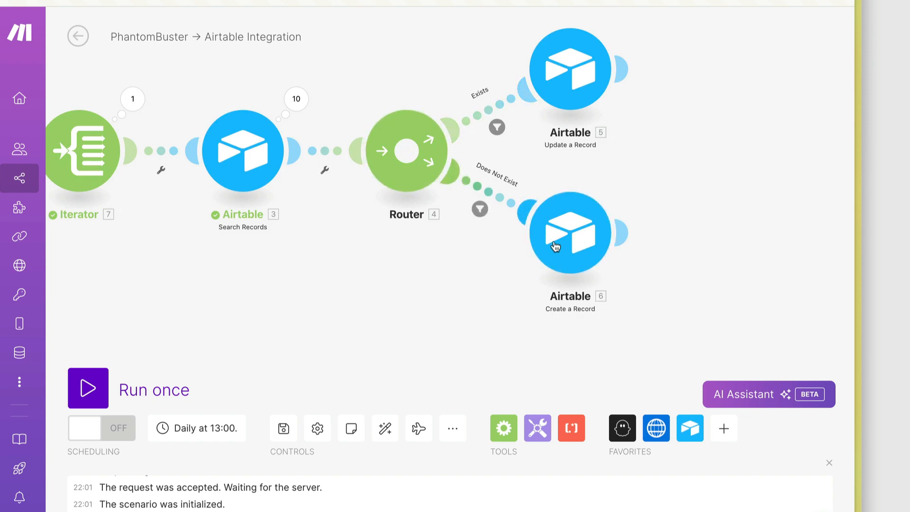
{"action": "left_click", "coordinate": [479, 209]}
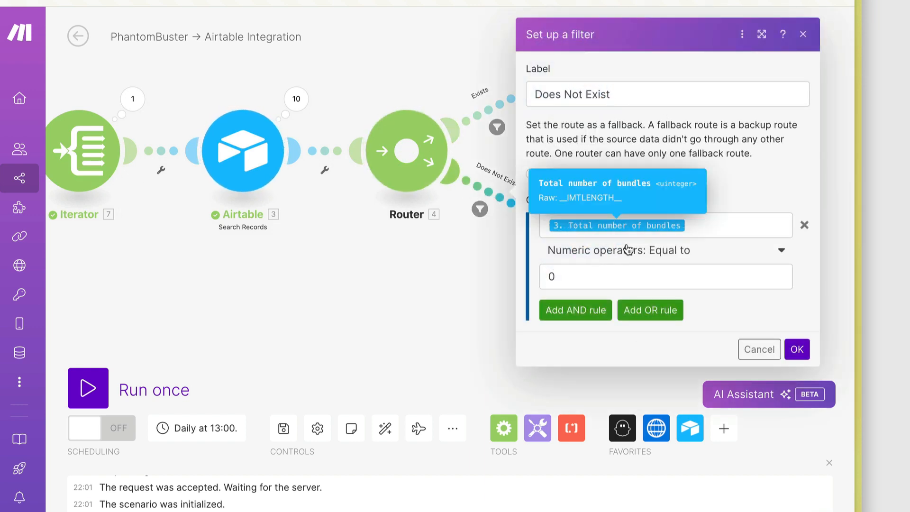
{"action": "left_click", "coordinate": [759, 350]}
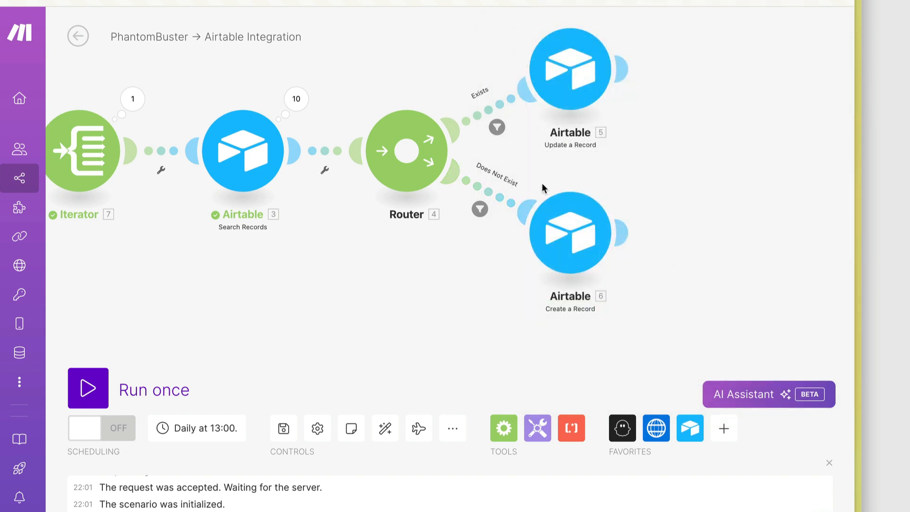
Review the Search Records module's base, table, output fields, Full Name formula and limit, and close its settings unchanged.
{"action": "left_click_drag", "start_coordinate": [422, 306], "coordinate": [541, 348]}
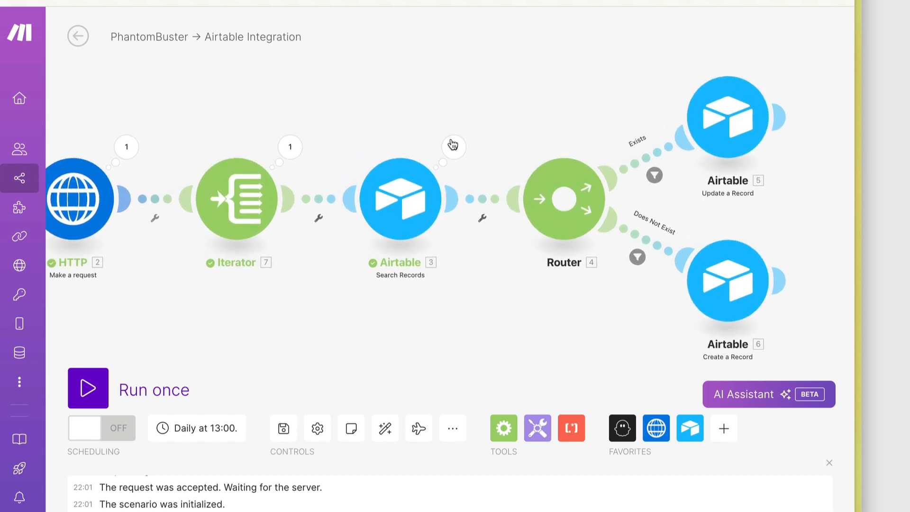
{"action": "left_click", "coordinate": [393, 216]}
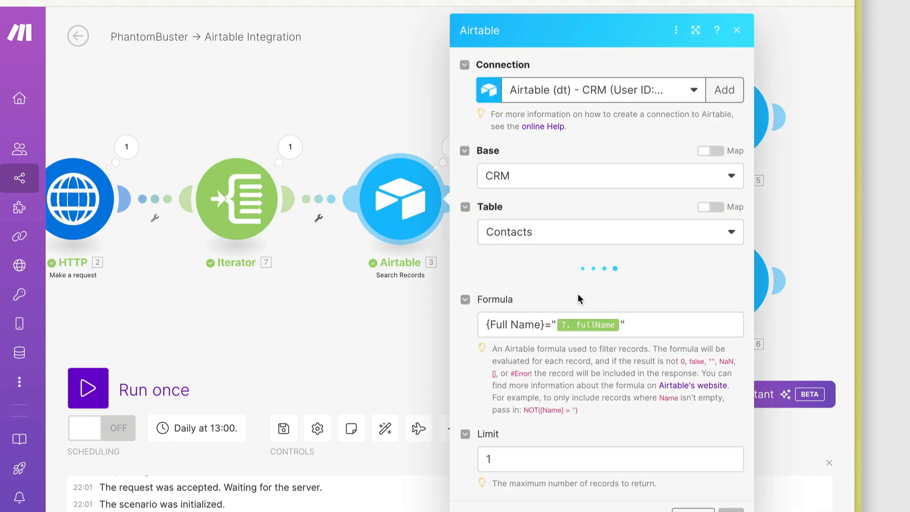
{"action": "scroll", "coordinate": [600, 474], "scroll_direction": "down", "scroll_amount": 3}
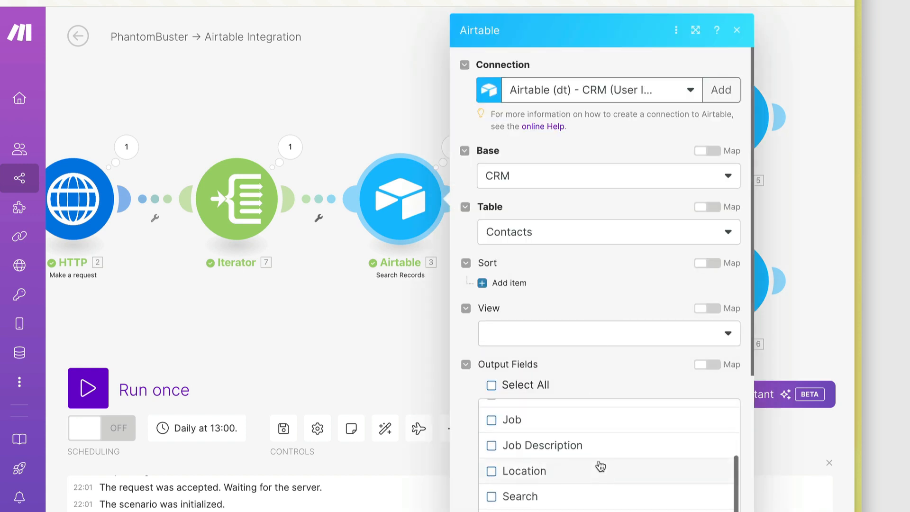
{"action": "scroll", "coordinate": [600, 467], "scroll_direction": "down", "scroll_amount": 5}
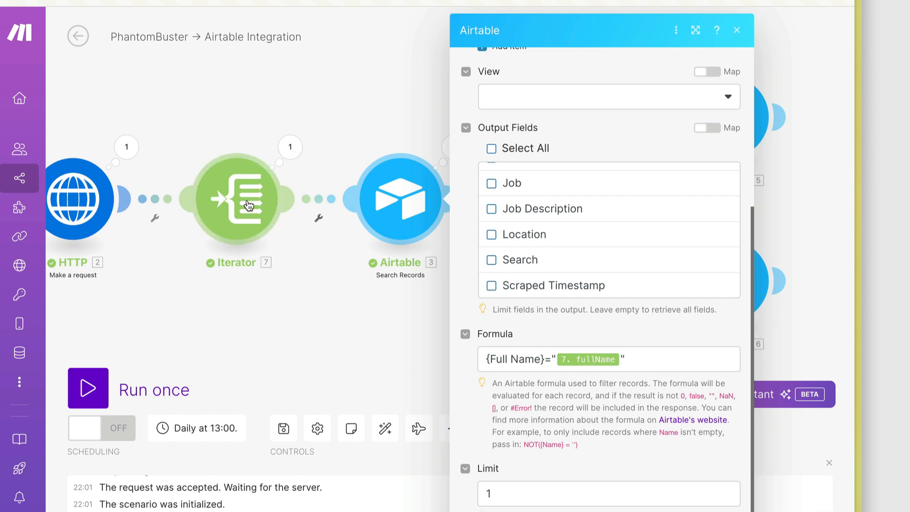
{"action": "left_click", "coordinate": [260, 303]}
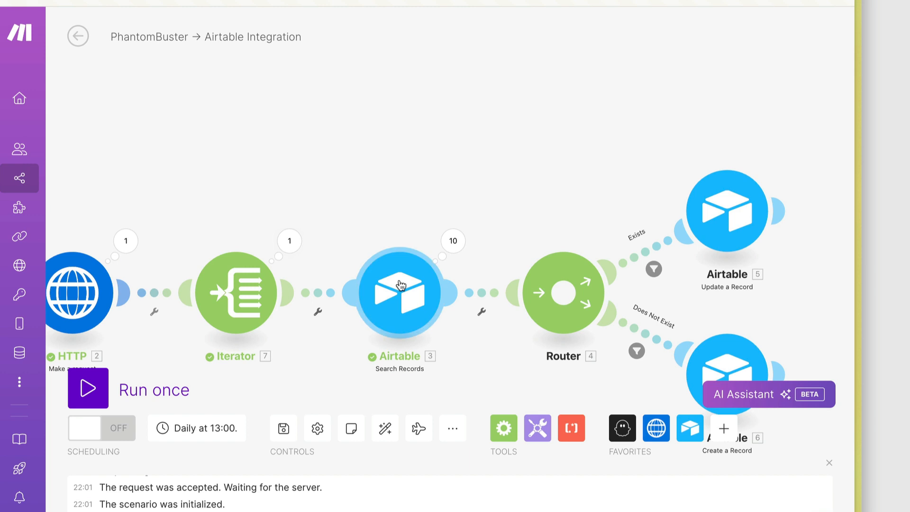
Expand Operations 1 to 4 in the Search Records run output and compare the full name in each formula with the output bundle.
{"action": "left_click", "coordinate": [454, 244]}
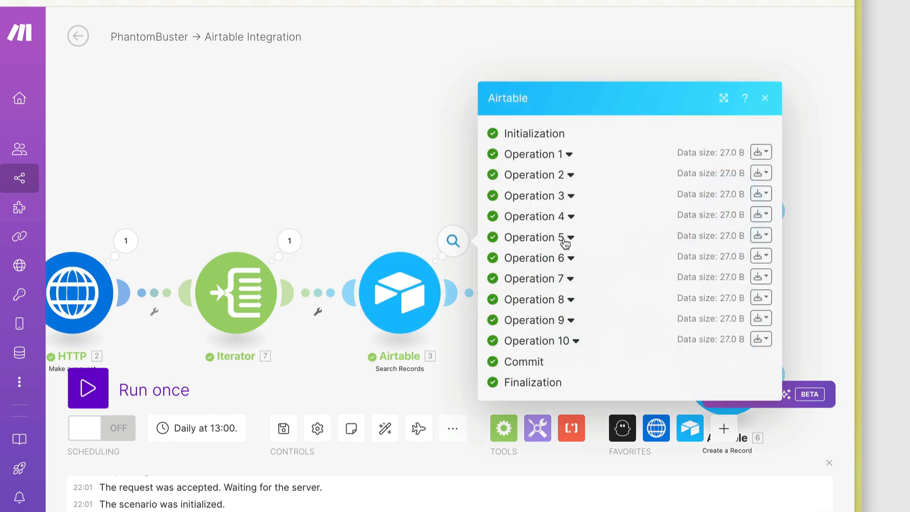
{"action": "left_click", "coordinate": [558, 161]}
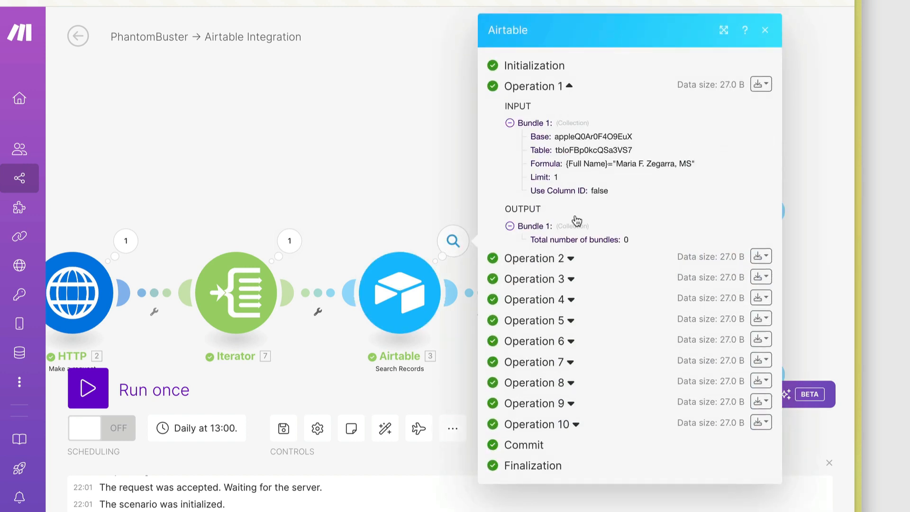
{"action": "left_click", "coordinate": [500, 264]}
{"action": "scroll", "coordinate": [541, 365], "scroll_direction": "down", "scroll_amount": 1}
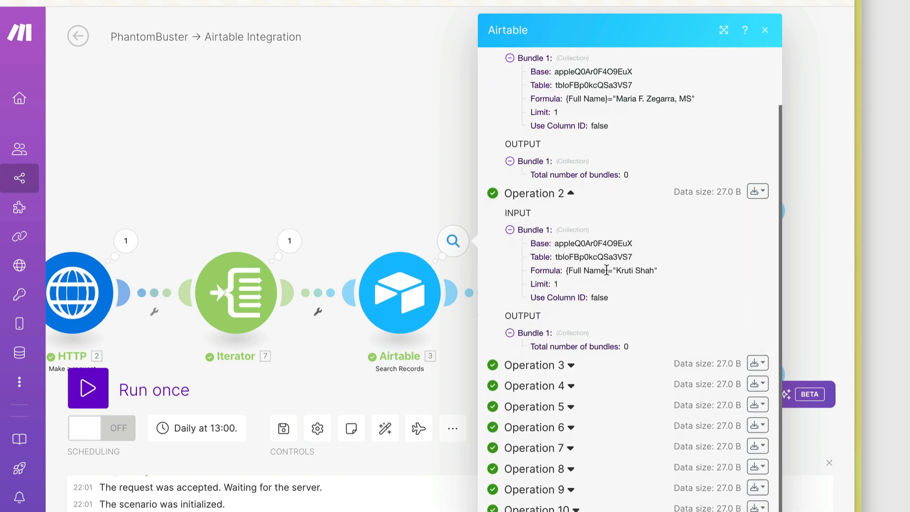
{"action": "left_click_drag", "start_coordinate": [616, 269], "coordinate": [645, 270]}
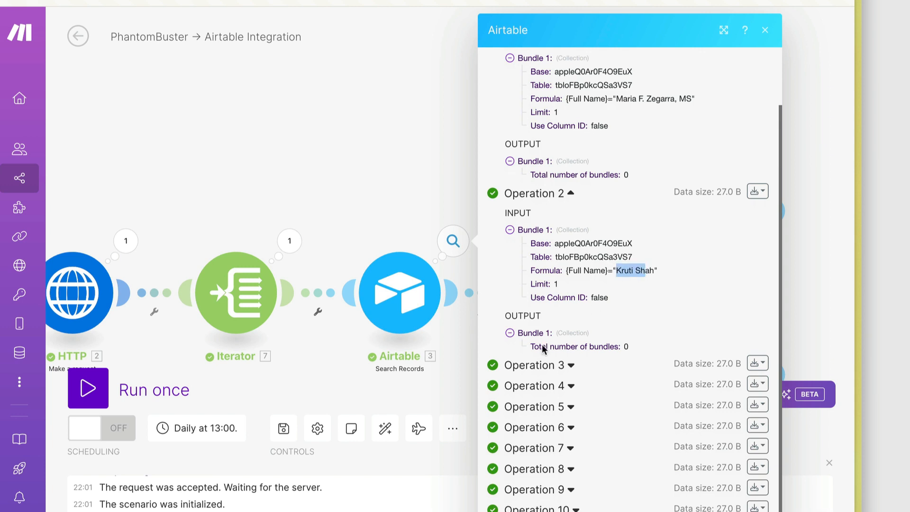
{"action": "left_click", "coordinate": [511, 364]}
{"action": "scroll", "coordinate": [522, 376], "scroll_direction": "down", "scroll_amount": 2}
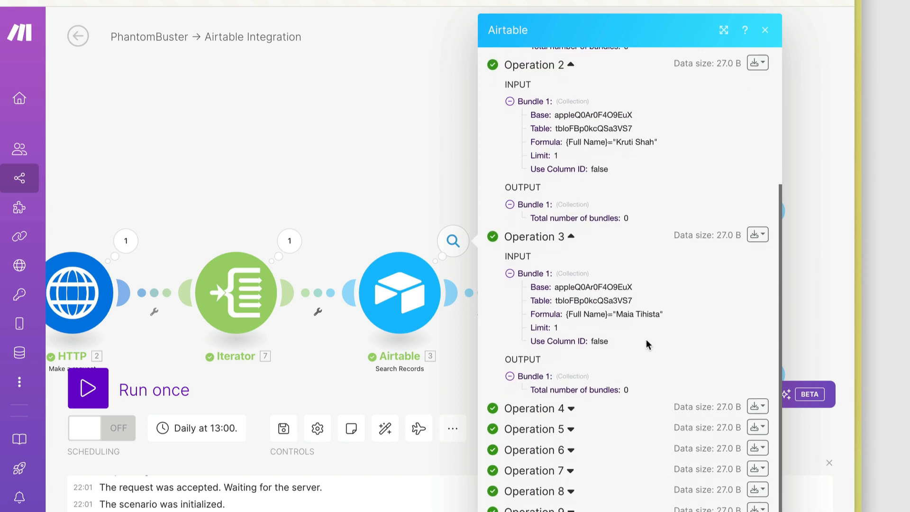
{"action": "left_click_drag", "start_coordinate": [615, 314], "coordinate": [660, 315]}
{"action": "left_click", "coordinate": [552, 409]}
{"action": "scroll", "coordinate": [554, 411], "scroll_direction": "down", "scroll_amount": 2}
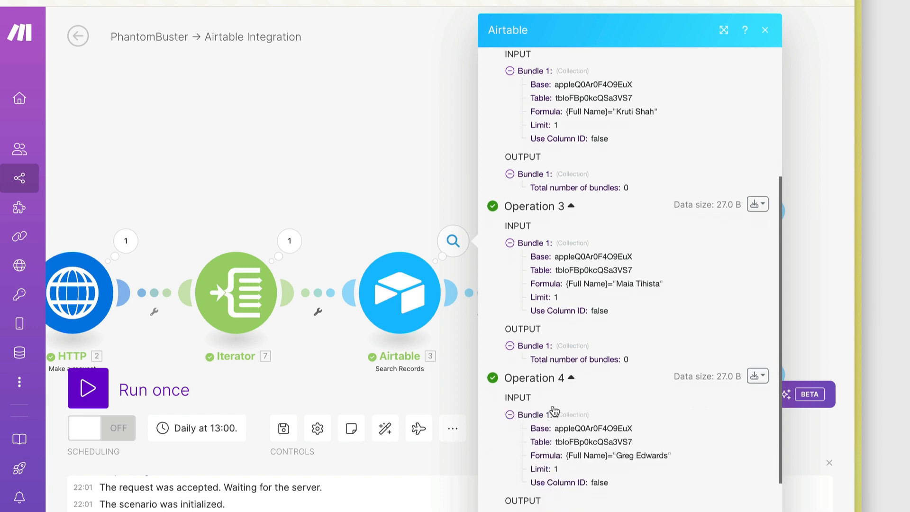
{"action": "left_click_drag", "start_coordinate": [615, 373], "coordinate": [655, 374]}
{"action": "left_click", "coordinate": [653, 374]}
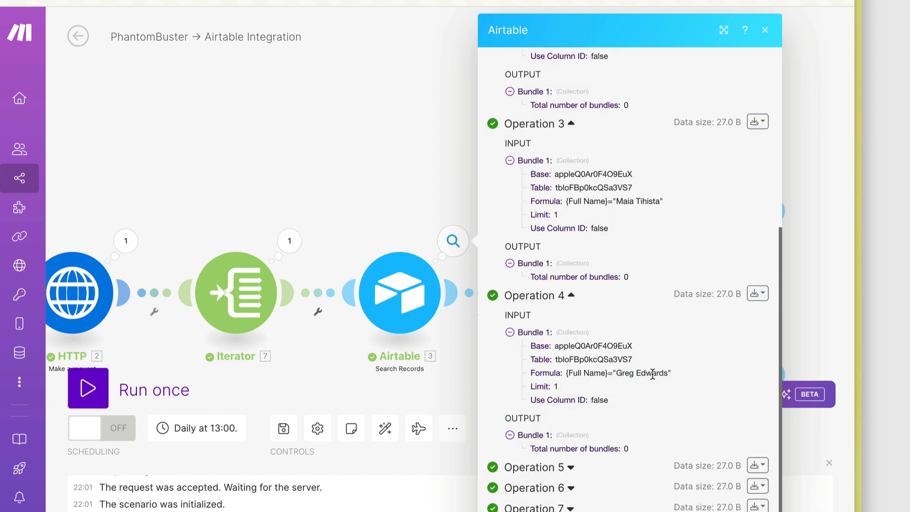
Close the Search Records output and reopen the Iterator's run output to examine the fields of its bundles.
{"action": "left_click", "coordinate": [280, 208]}
{"action": "left_click", "coordinate": [290, 242]}
{"action": "scroll", "coordinate": [413, 304], "scroll_direction": "down", "scroll_amount": 3}
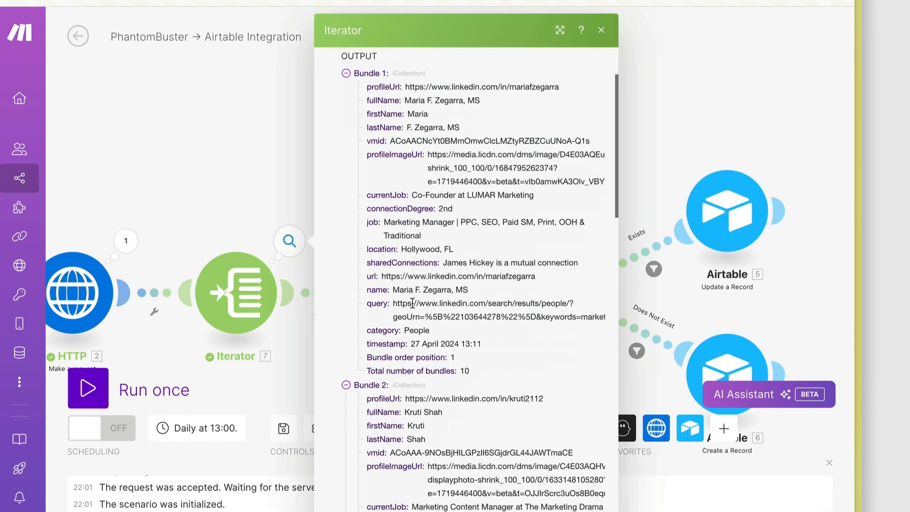
Close the Iterator's run output, recheck the Search Records module's base, table, Full Name formula and limit, and close it unchanged.
{"action": "scroll", "coordinate": [424, 342], "scroll_direction": "up", "scroll_amount": 1}
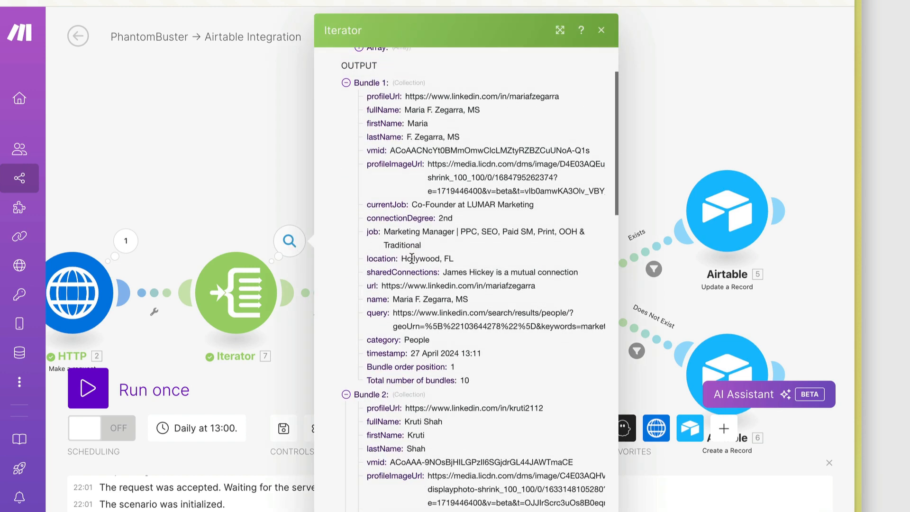
{"action": "left_click", "coordinate": [244, 182]}
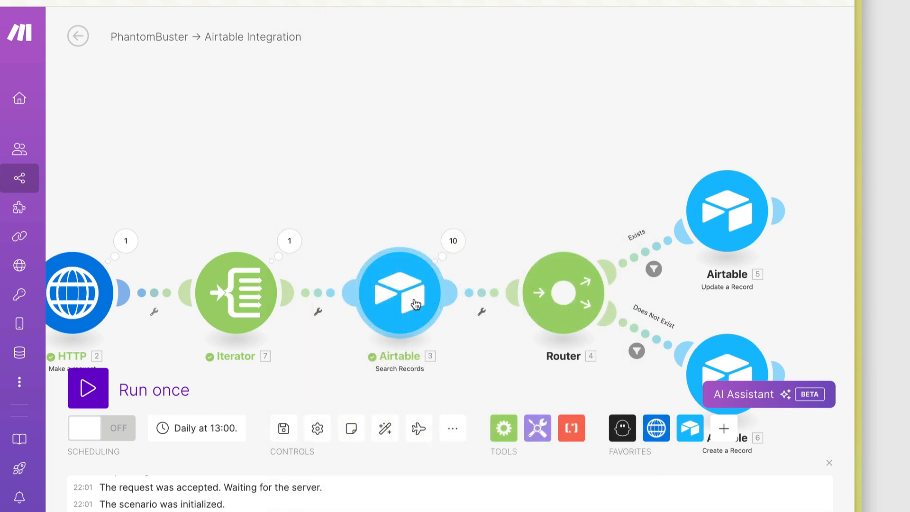
{"action": "left_click_drag", "start_coordinate": [394, 178], "coordinate": [375, 102]}
{"action": "left_click", "coordinate": [376, 238]}
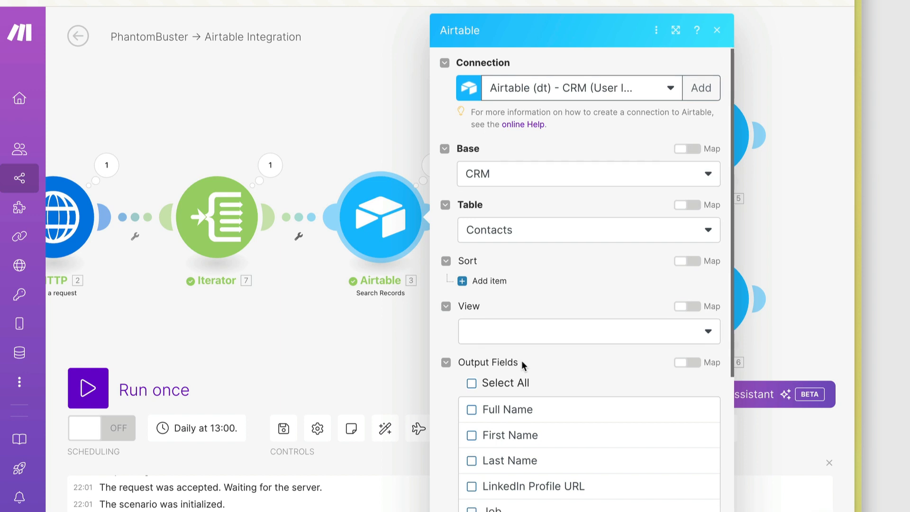
{"action": "scroll", "coordinate": [521, 360], "scroll_direction": "down", "scroll_amount": 5}
{"action": "scroll", "coordinate": [522, 400], "scroll_direction": "down", "scroll_amount": 2}
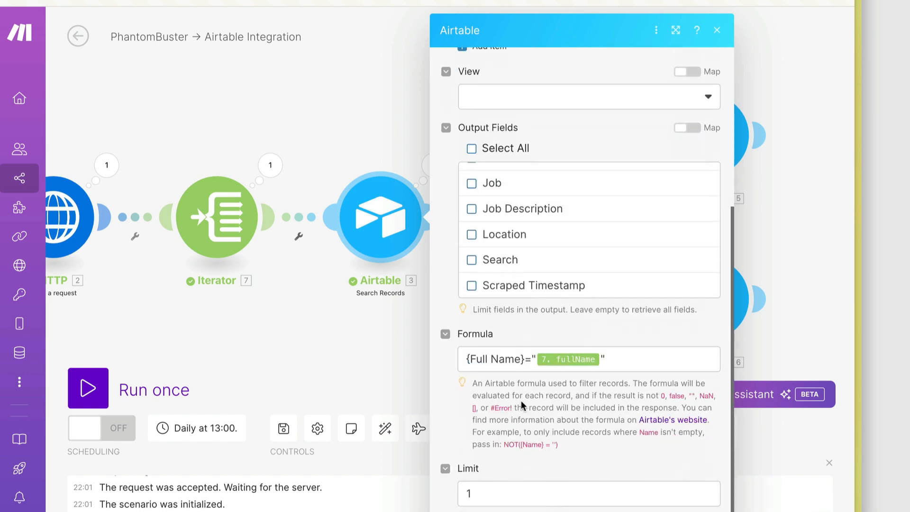
{"action": "scroll", "coordinate": [522, 400], "scroll_direction": "up", "scroll_amount": 5}
{"action": "left_click", "coordinate": [336, 350]}
{"action": "left_click_drag", "start_coordinate": [478, 350], "coordinate": [366, 350]}
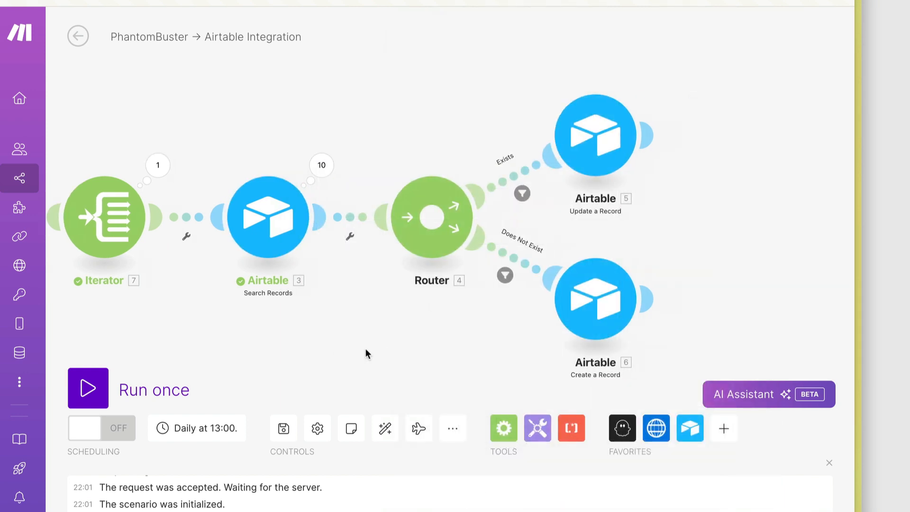
Open the Create a Record module on the Does Not Exist route and examine how the Contacts fields are mapped from the Iterator.
{"action": "scroll", "coordinate": [366, 350], "scroll_direction": "down", "scroll_amount": 1}
{"action": "left_click_drag", "start_coordinate": [713, 228], "coordinate": [588, 221]}
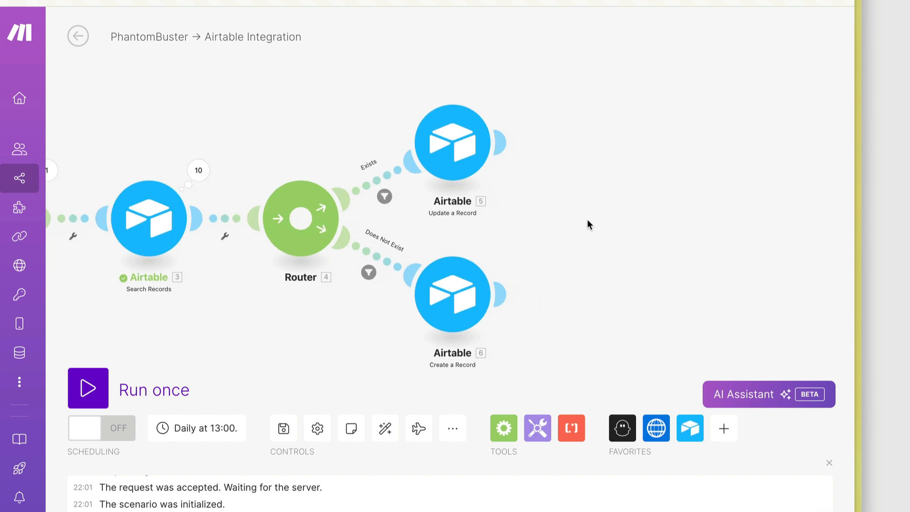
{"action": "left_click", "coordinate": [454, 153]}
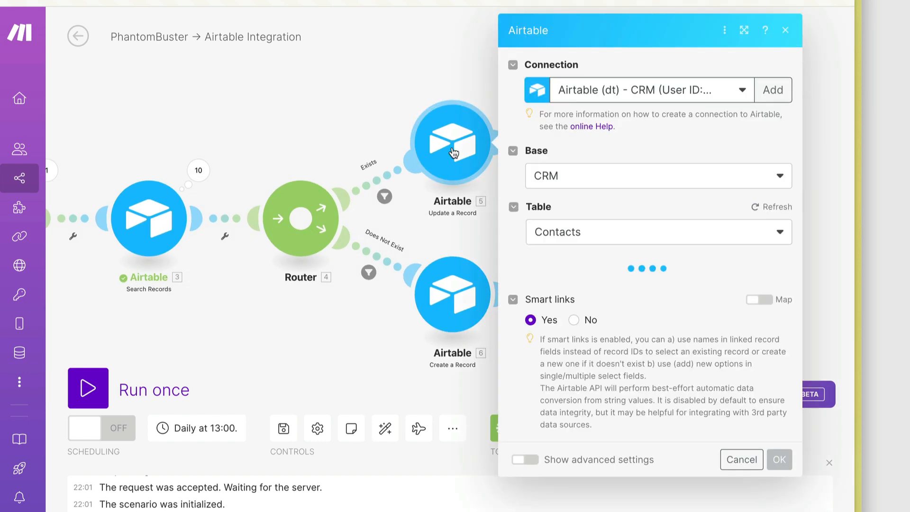
{"action": "left_click", "coordinate": [363, 134]}
{"action": "left_click", "coordinate": [470, 294]}
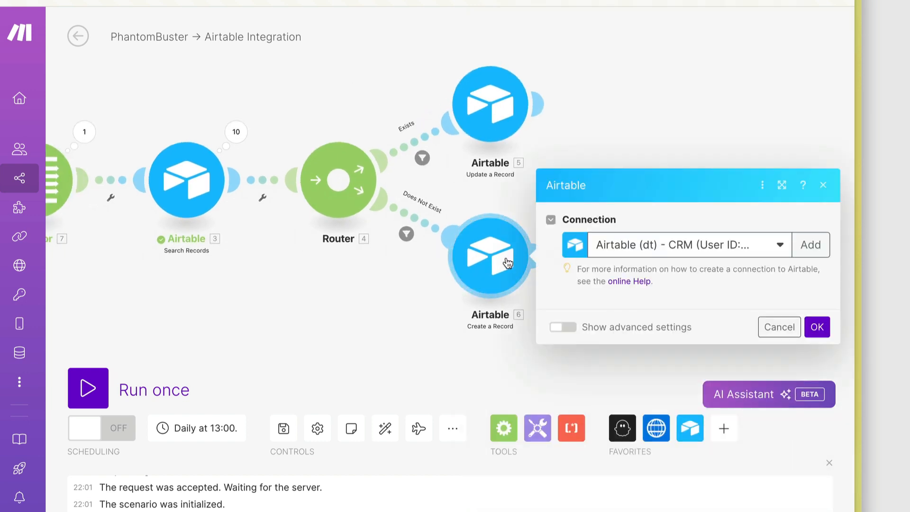
{"action": "scroll", "coordinate": [670, 391], "scroll_direction": "down", "scroll_amount": 3}
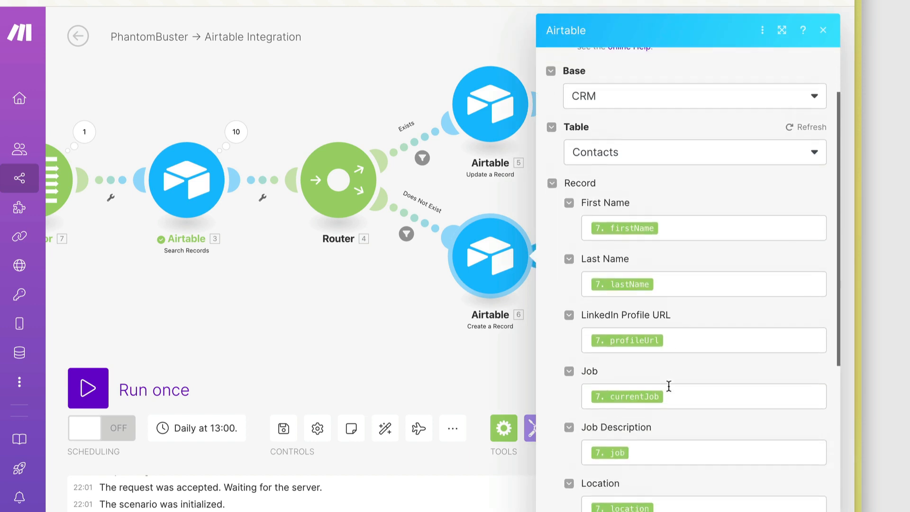
{"action": "scroll", "coordinate": [668, 386], "scroll_direction": "down", "scroll_amount": 2}
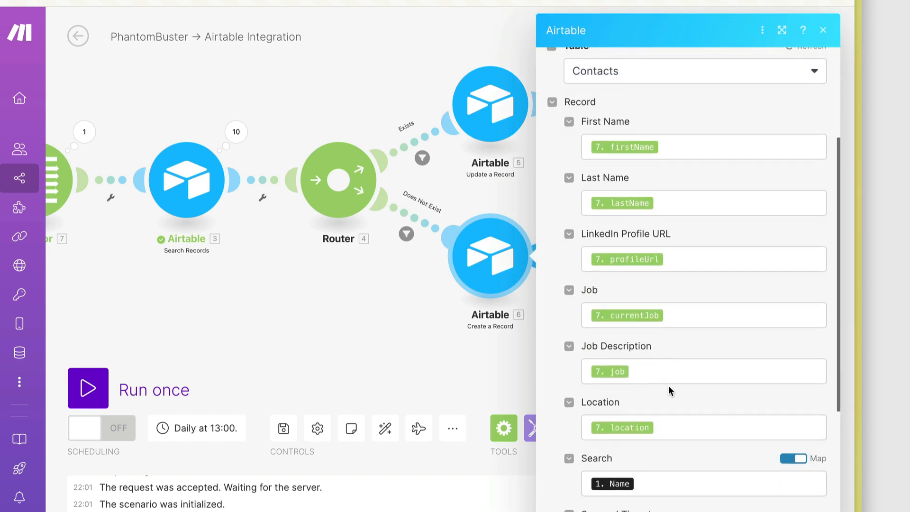
{"action": "scroll", "coordinate": [669, 386], "scroll_direction": "down", "scroll_amount": 2}
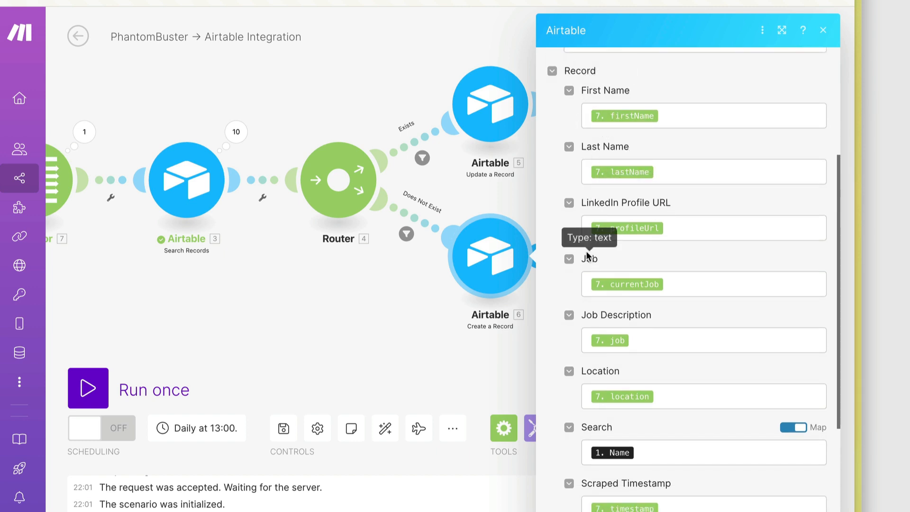
{"action": "scroll", "coordinate": [613, 374], "scroll_direction": "up", "scroll_amount": 1}
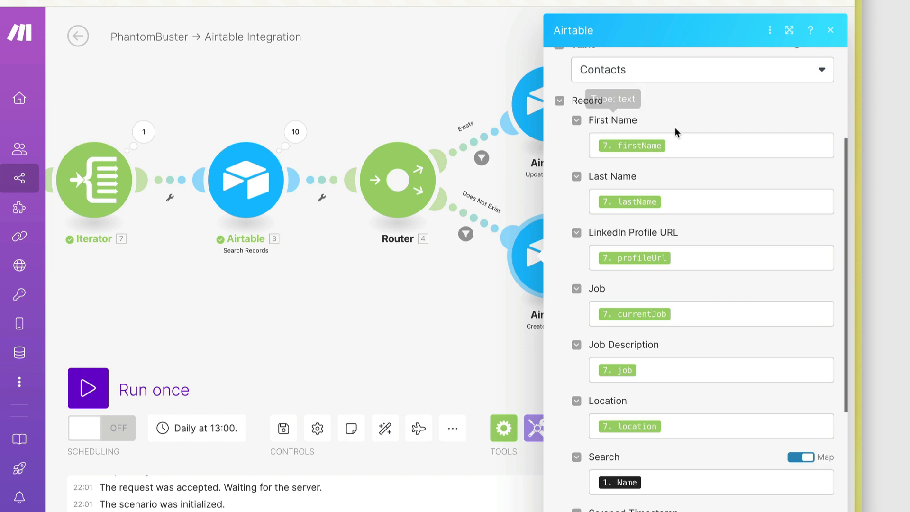
{"action": "scroll", "coordinate": [697, 290], "scroll_direction": "down", "scroll_amount": 3}
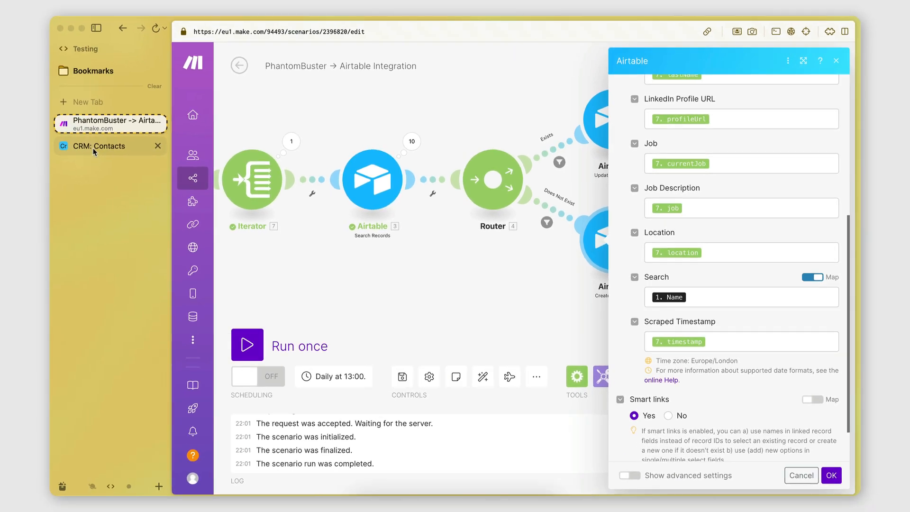
Switch to Airtable's Contacts table, check its columns through Scraped Timestamp, and return to the Make scenario.
{"action": "left_click", "coordinate": [121, 148]}
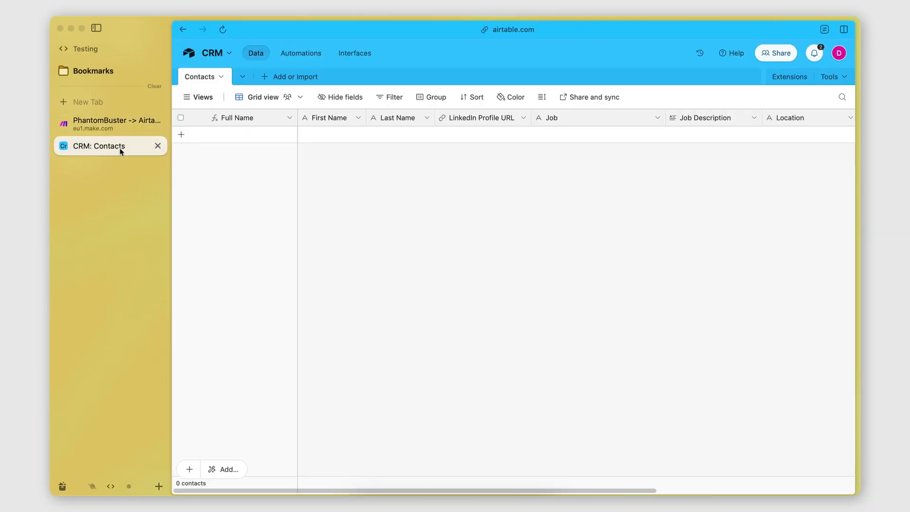
{"action": "scroll", "coordinate": [627, 207], "scroll_direction": "right", "scroll_amount": 8}
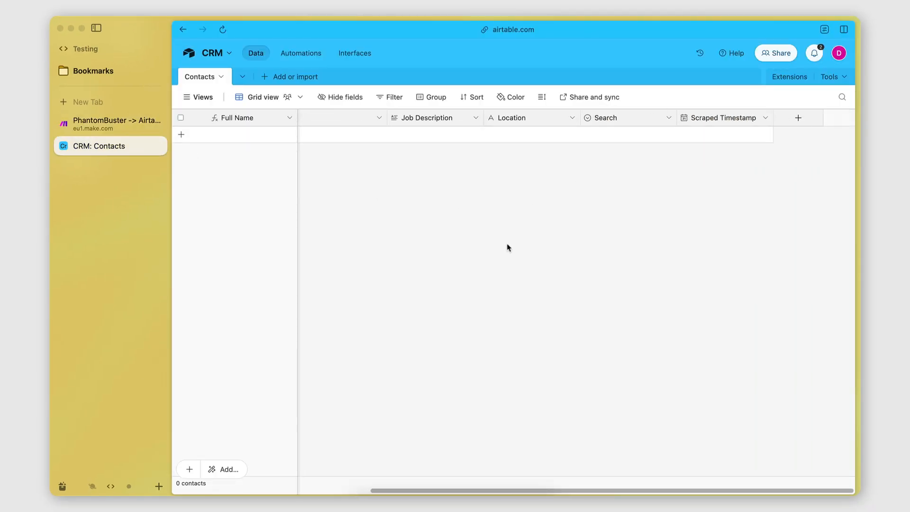
{"action": "key", "text": "ctrl+Tab"}
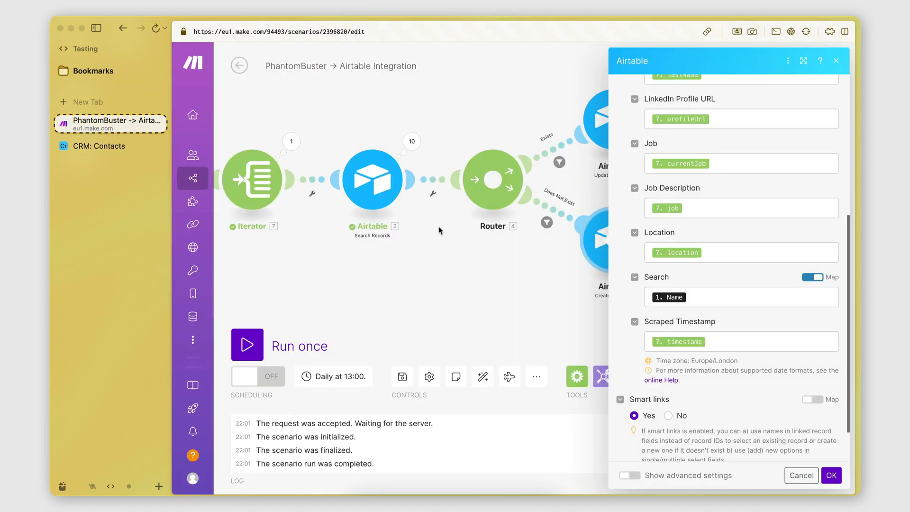
Check the Phantom ID selected in the PhantomBuster Get a Phantom module and cancel its settings unchanged.
{"action": "left_click_drag", "start_coordinate": [429, 274], "coordinate": [752, 289]}
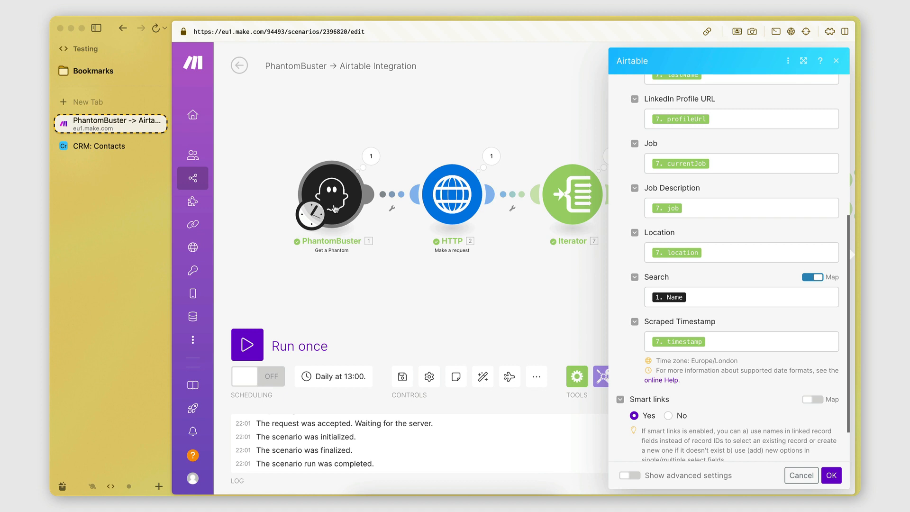
{"action": "left_click", "coordinate": [335, 209]}
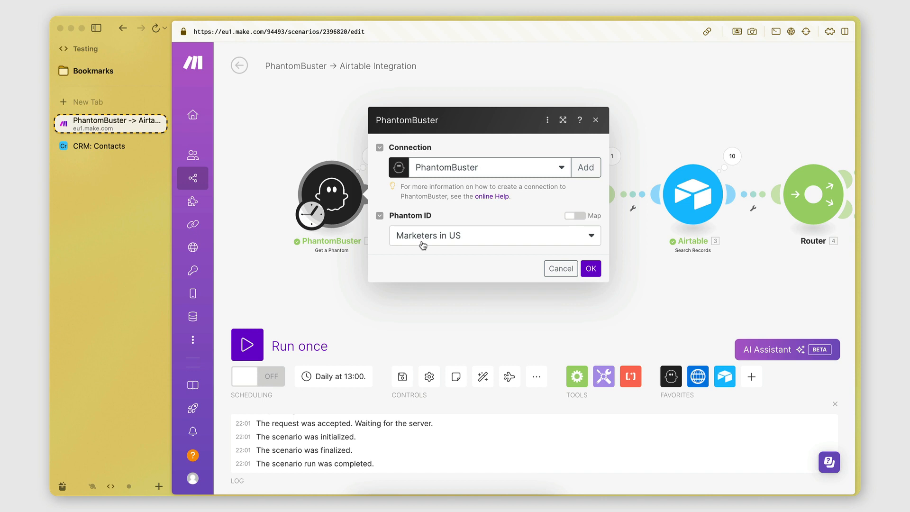
{"action": "left_click", "coordinate": [561, 269]}
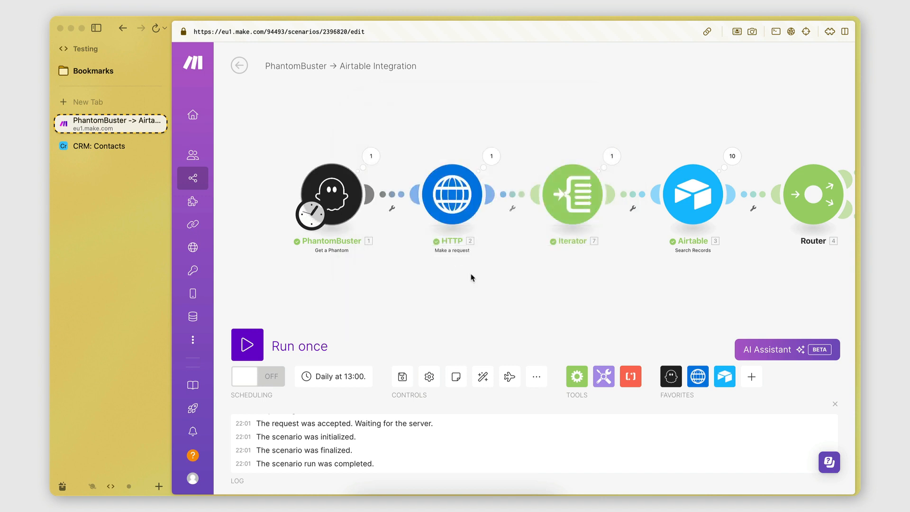
Compare the Search column in Airtable's Contacts table with the Search field mapping in Make's Create a Record module.
{"action": "left_click", "coordinate": [102, 146]}
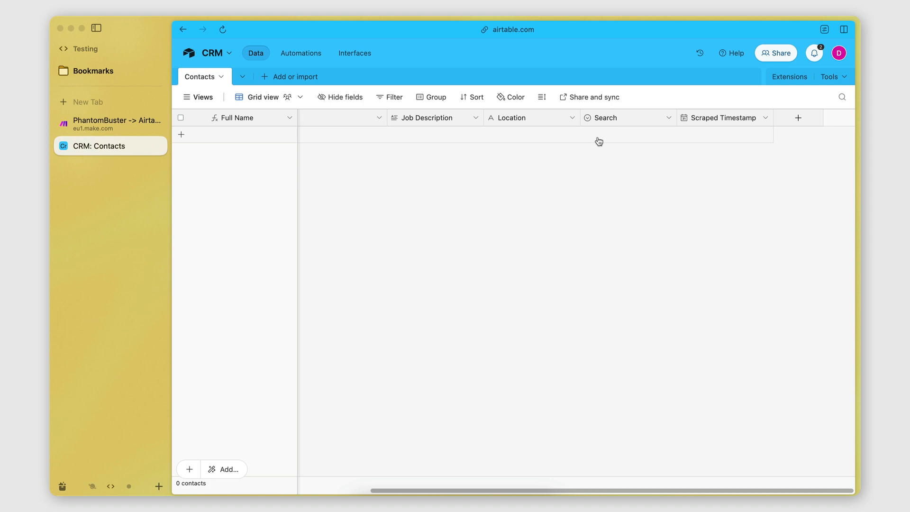
{"action": "left_click", "coordinate": [142, 124]}
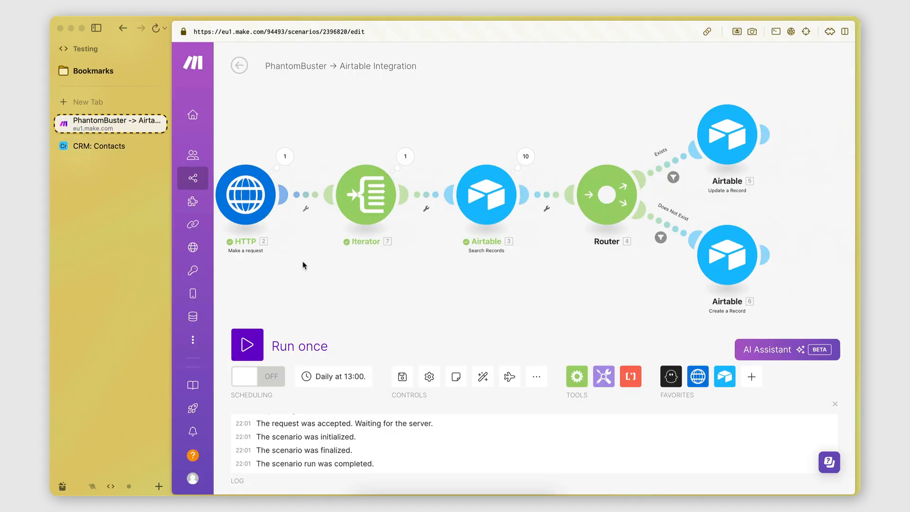
{"action": "left_click", "coordinate": [616, 265]}
{"action": "scroll", "coordinate": [475, 365], "scroll_direction": "down", "scroll_amount": 1}
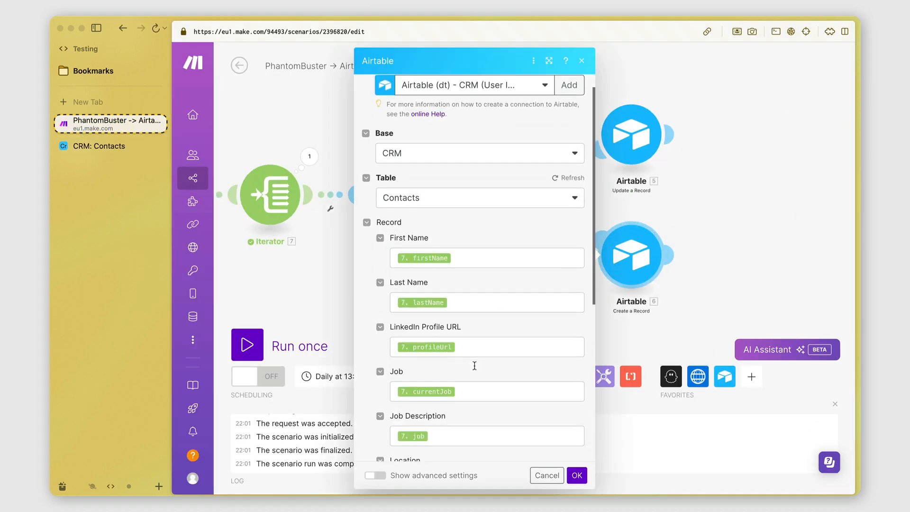
{"action": "scroll", "coordinate": [475, 365], "scroll_direction": "down", "scroll_amount": 5}
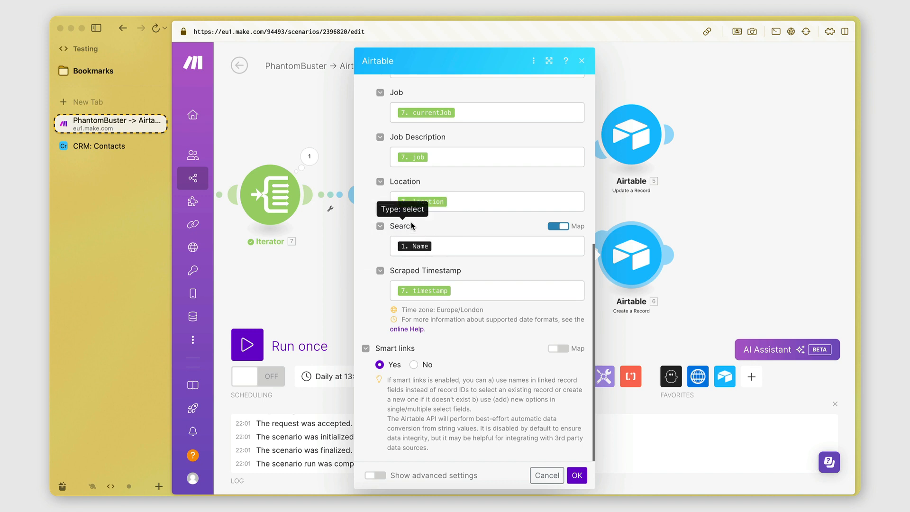
Open the PhantomBuster module's run output, examine the Name value in its output bundle, and close it.
{"action": "left_click_drag", "start_coordinate": [298, 277], "coordinate": [671, 290]}
{"action": "left_click", "coordinate": [437, 181]}
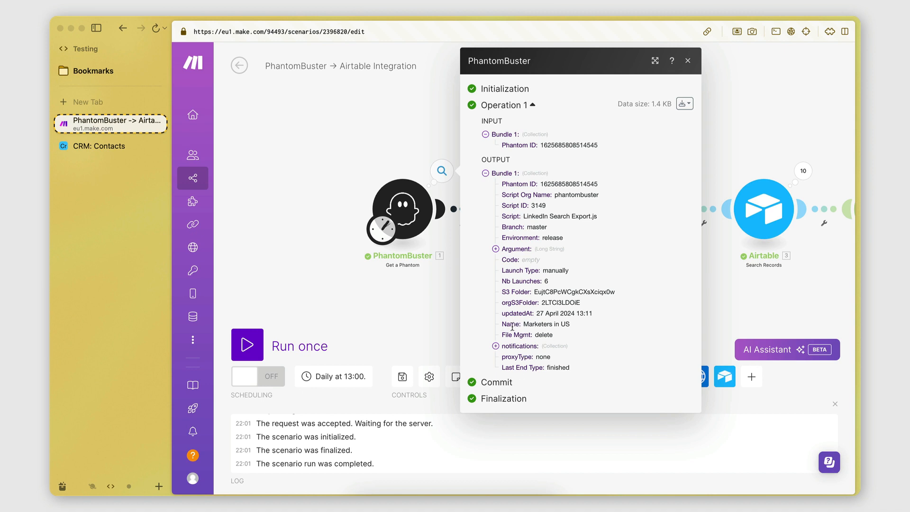
{"action": "left_click_drag", "start_coordinate": [502, 325], "coordinate": [568, 326]}
{"action": "left_click", "coordinate": [558, 325]}
{"action": "left_click", "coordinate": [722, 306]}
Examine the Record ID and field mappings of the Update a Record module on the Exists route, and cancel its settings unchanged.
{"action": "left_click_drag", "start_coordinate": [769, 306], "coordinate": [426, 268]}
{"action": "scroll", "coordinate": [425, 267], "scroll_direction": "down", "scroll_amount": 2}
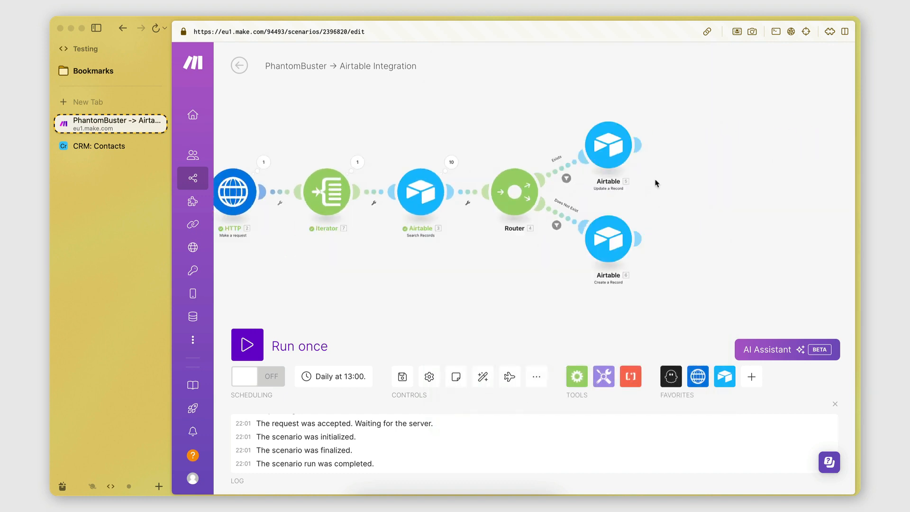
{"action": "scroll", "coordinate": [656, 183], "scroll_direction": "up", "scroll_amount": 2}
{"action": "left_click", "coordinate": [591, 136]}
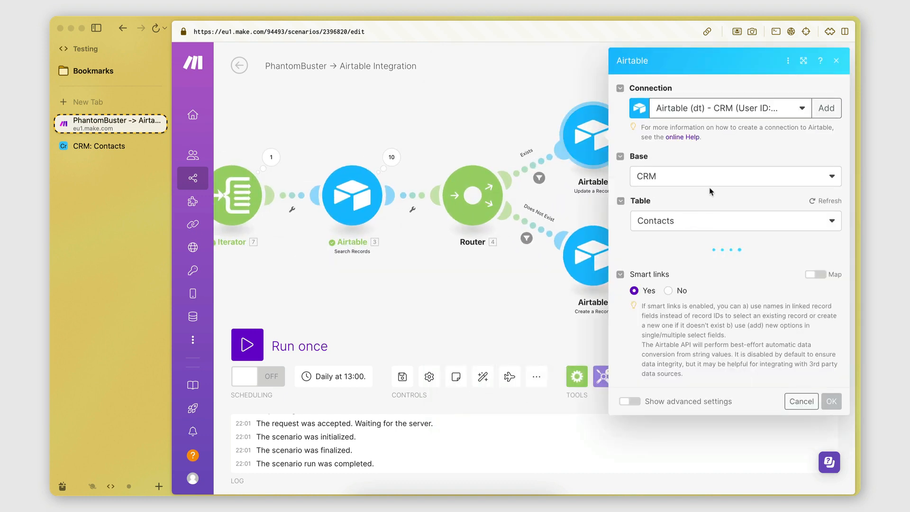
{"action": "scroll", "coordinate": [709, 284], "scroll_direction": "down", "scroll_amount": 2}
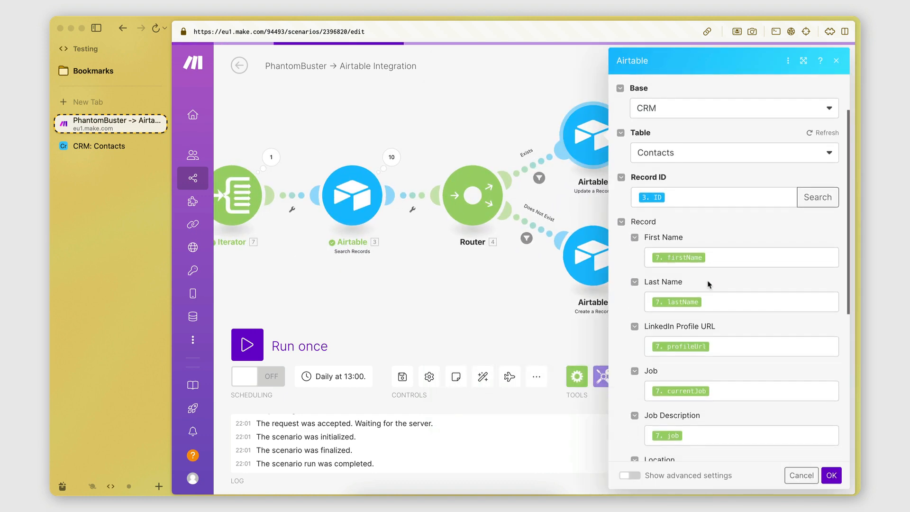
{"action": "scroll", "coordinate": [709, 284], "scroll_direction": "down", "scroll_amount": 3}
{"action": "scroll", "coordinate": [708, 285], "scroll_direction": "up", "scroll_amount": 2}
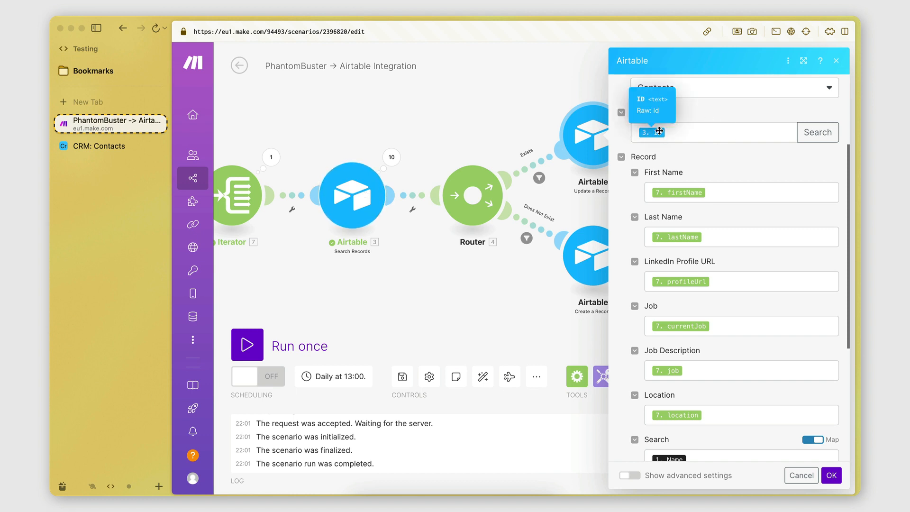
{"action": "scroll", "coordinate": [662, 177], "scroll_direction": "up", "scroll_amount": 2}
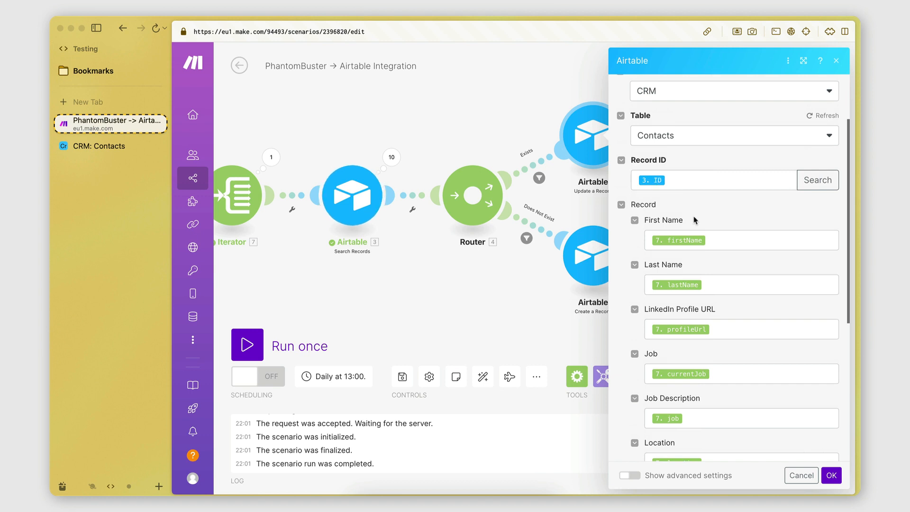
{"action": "left_click", "coordinate": [801, 475]}
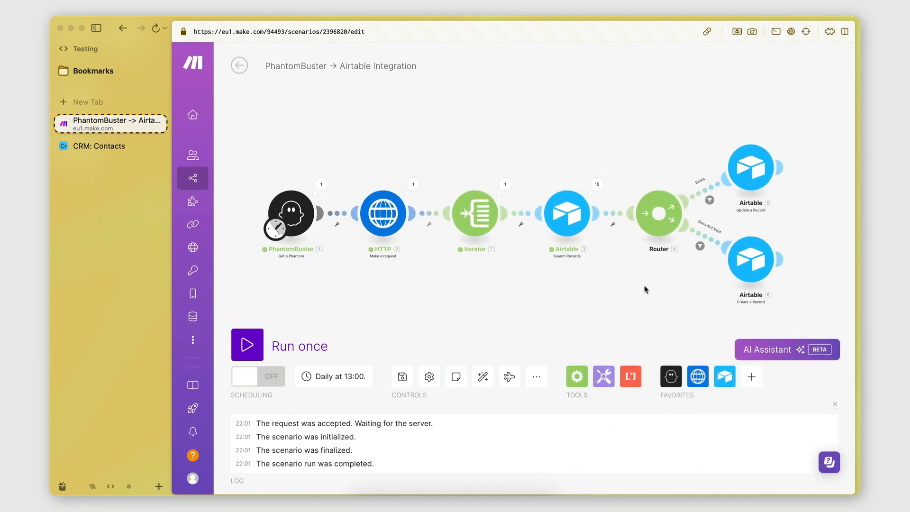
Run the scenario once, check the records in Airtable's Contacts table, and return to Make to inspect the run's module counts.
{"action": "left_click", "coordinate": [247, 345]}
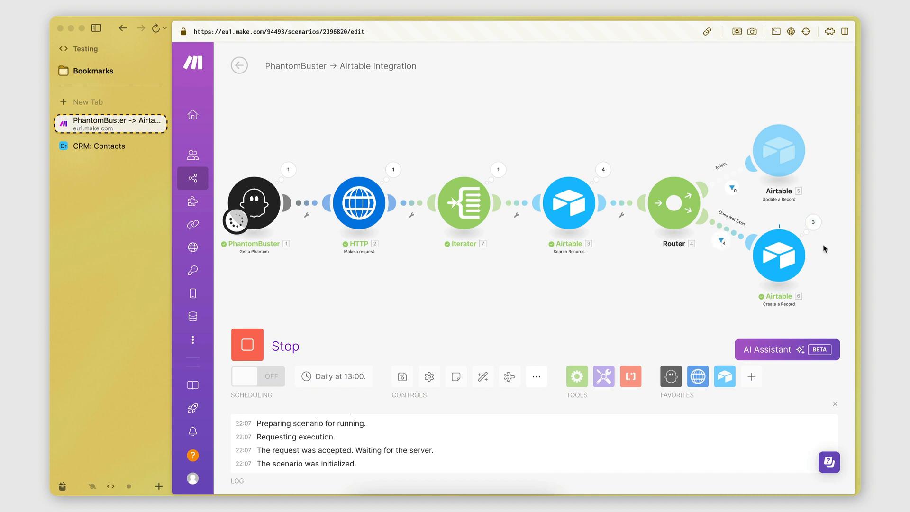
{"action": "left_click", "coordinate": [101, 147]}
{"action": "scroll", "coordinate": [416, 227], "scroll_direction": "left", "scroll_amount": 10}
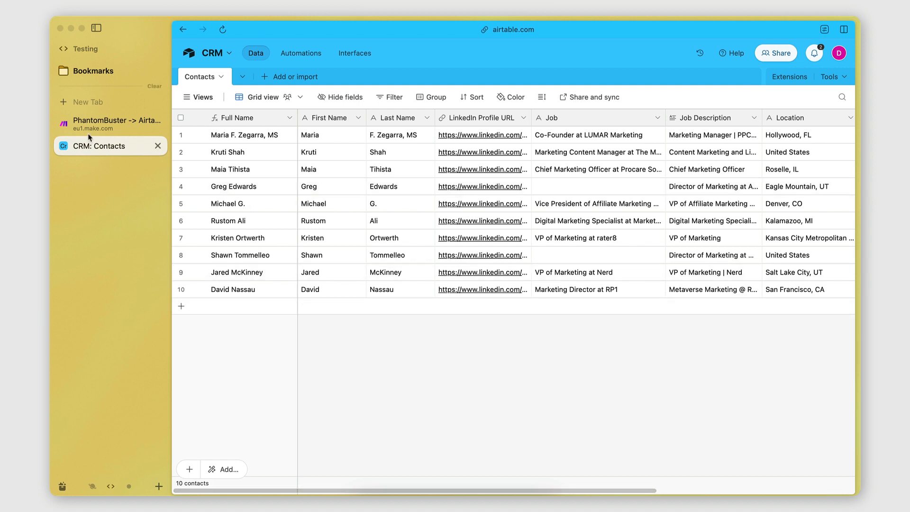
{"action": "left_click", "coordinate": [95, 123]}
{"action": "mouse_move", "coordinate": [578, 287]}
{"action": "left_mouse_down"}
{"action": "mouse_move", "coordinate": [556, 287]}
{"action": "mouse_move", "coordinate": [591, 286]}
{"action": "left_mouse_up"}
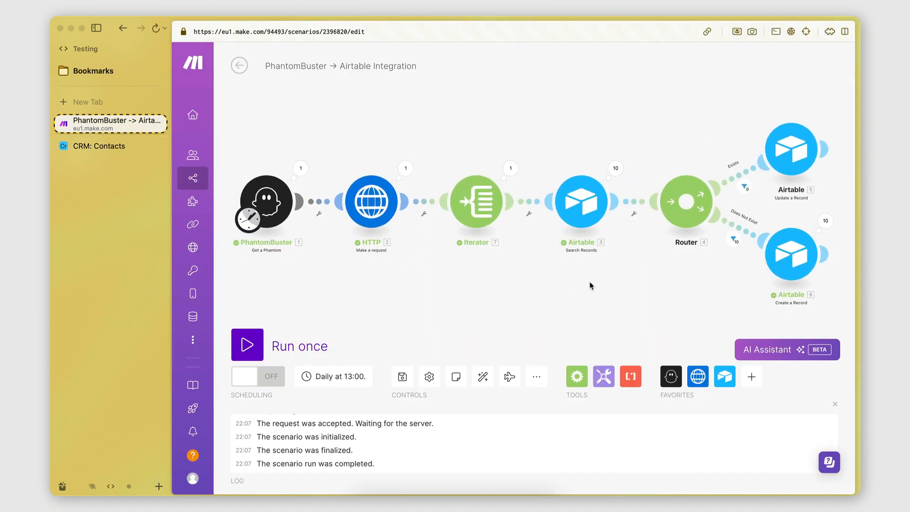
Switch to Airtable and delete the contact in row 8 of the CRM Contacts table.
{"action": "left_click", "coordinate": [105, 146]}
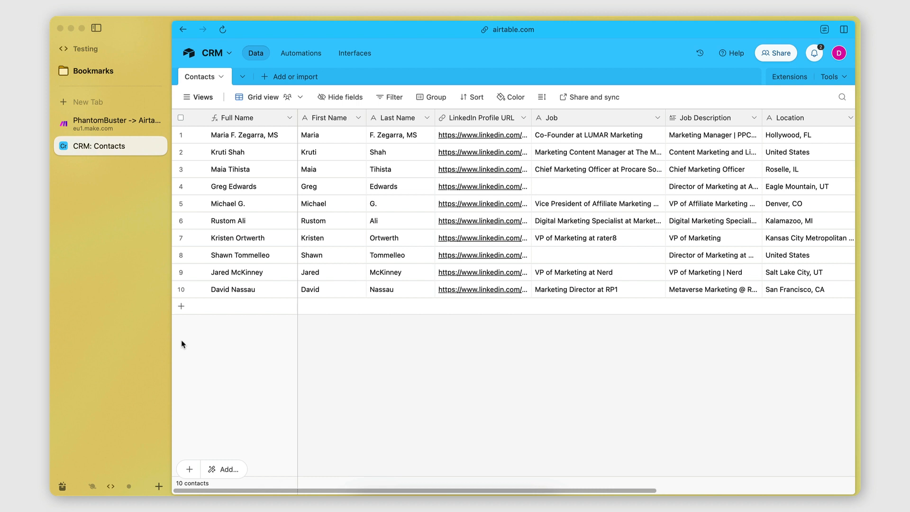
{"action": "left_click", "coordinate": [181, 255]}
{"action": "right_click", "coordinate": [218, 257]}
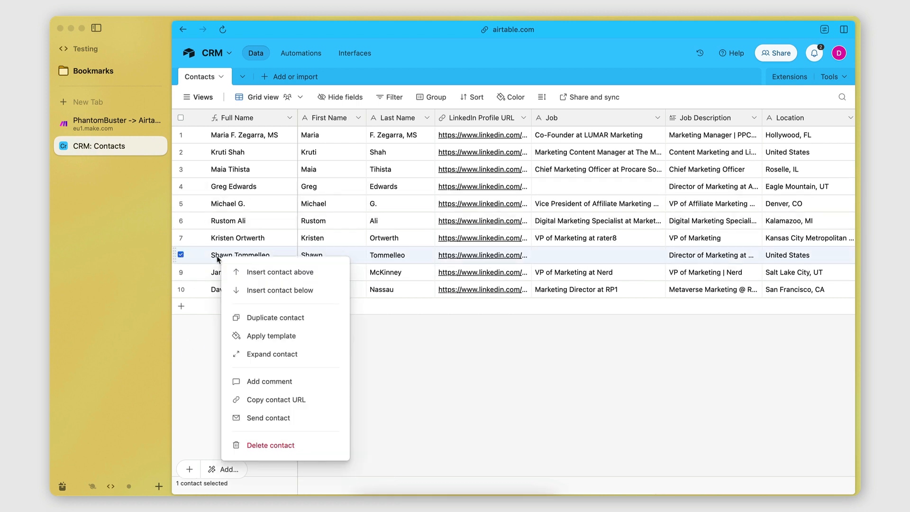
{"action": "left_click", "coordinate": [268, 446]}
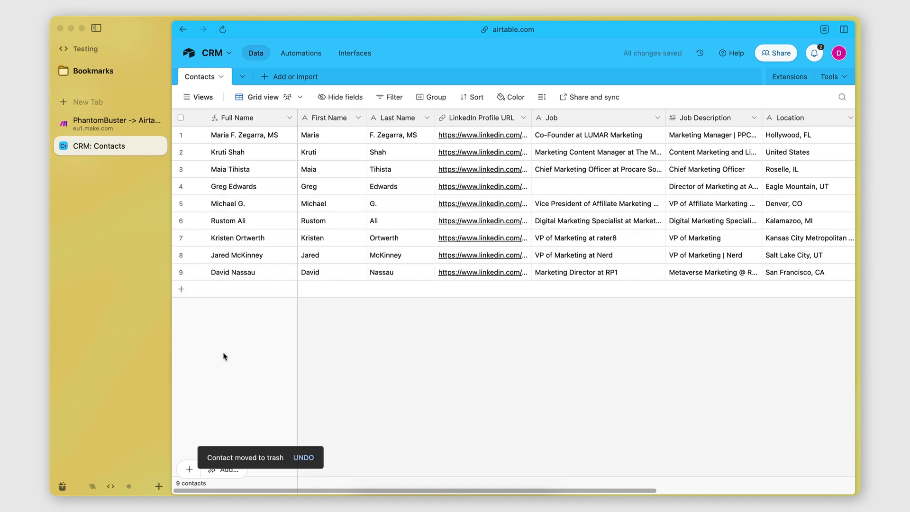
Return to Make, run the PhantomBuster → Airtable Integration scenario once, and inspect the record counts on the Exists and Does Not Exist routes.
{"action": "left_click", "coordinate": [107, 124]}
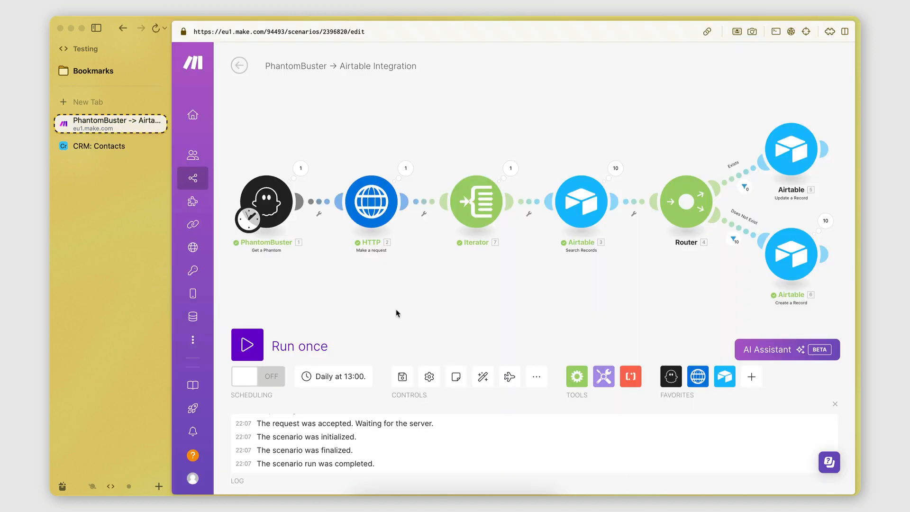
{"action": "left_click", "coordinate": [257, 346]}
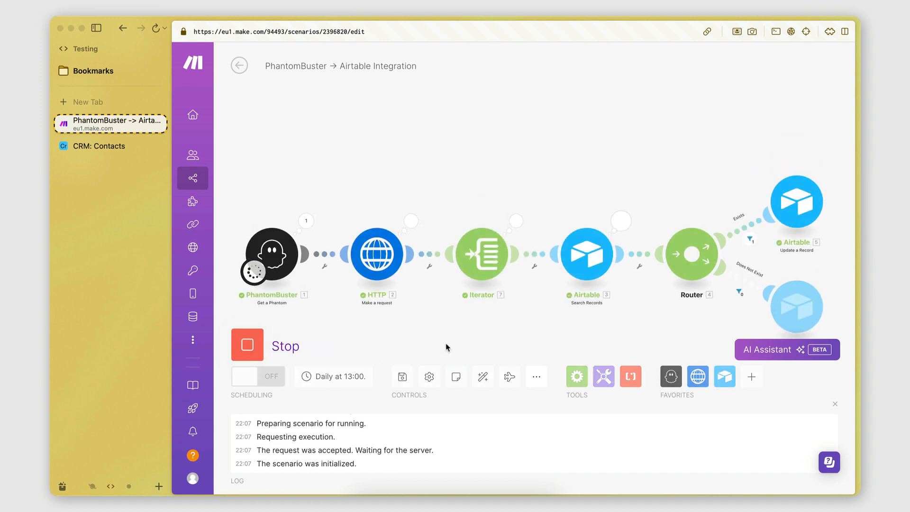
{"action": "left_click_drag", "start_coordinate": [447, 336], "coordinate": [412, 301]}
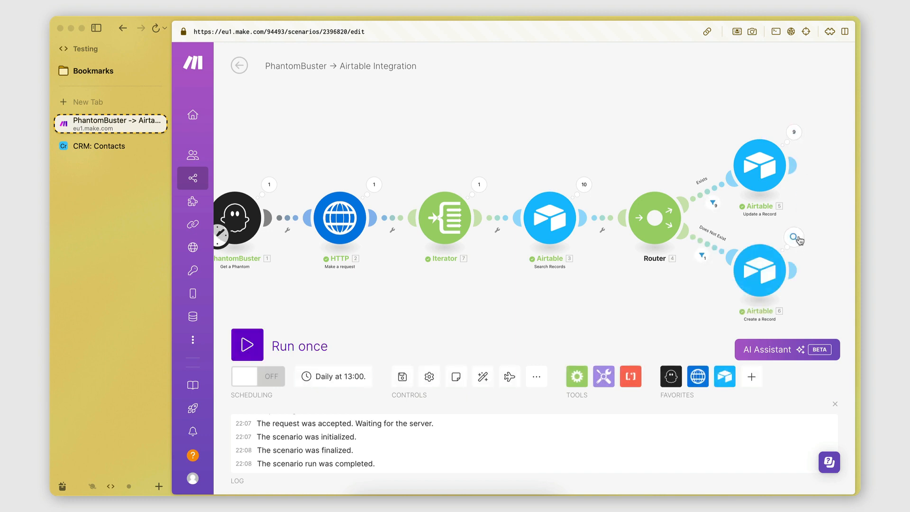
Check Airtable's Contacts table for the deleted contact and examine its fields across to the Search column.
{"action": "left_click", "coordinate": [97, 146]}
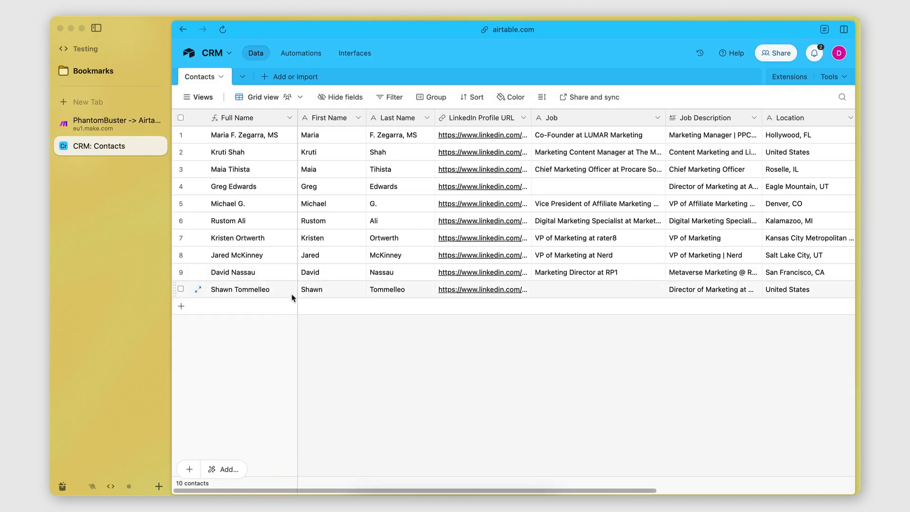
{"action": "scroll", "coordinate": [462, 302], "scroll_direction": "right", "scroll_amount": 5}
{"action": "scroll", "coordinate": [463, 302], "scroll_direction": "left", "scroll_amount": 5}
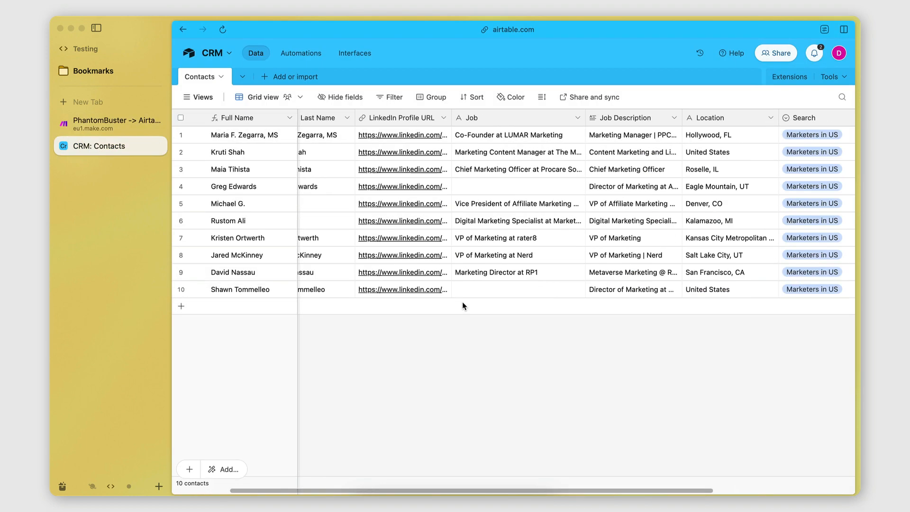
In Make, examine the scenario's schedule options, including At regular intervals, Once and Every day, and cancel the schedule settings.
{"action": "left_click", "coordinate": [95, 128]}
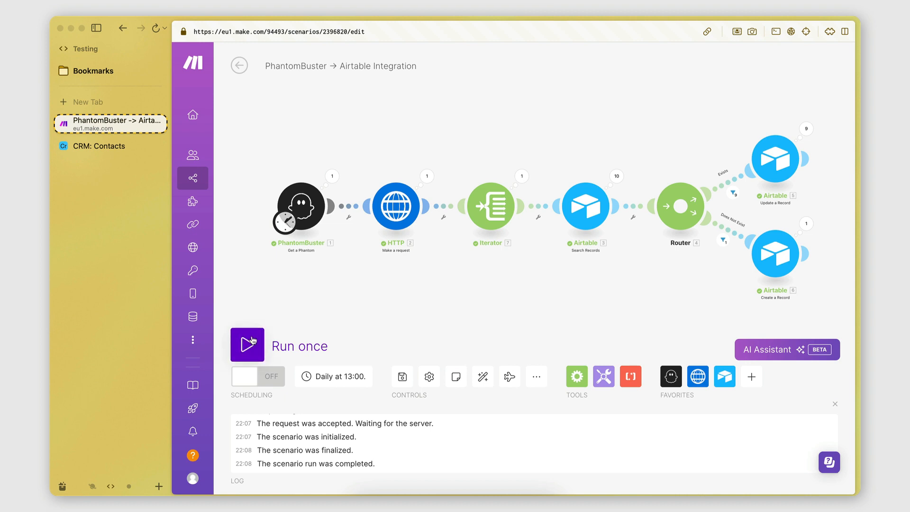
{"action": "left_click", "coordinate": [283, 224]}
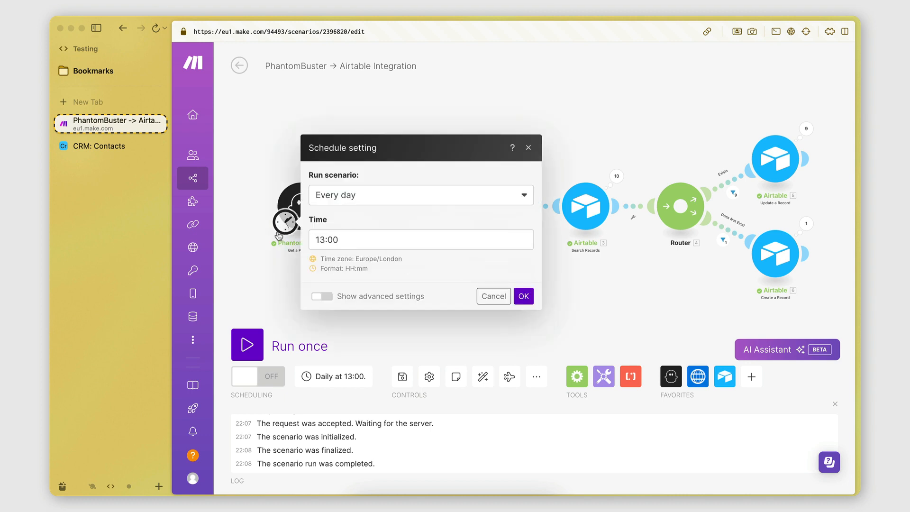
{"action": "left_click", "coordinate": [345, 207]}
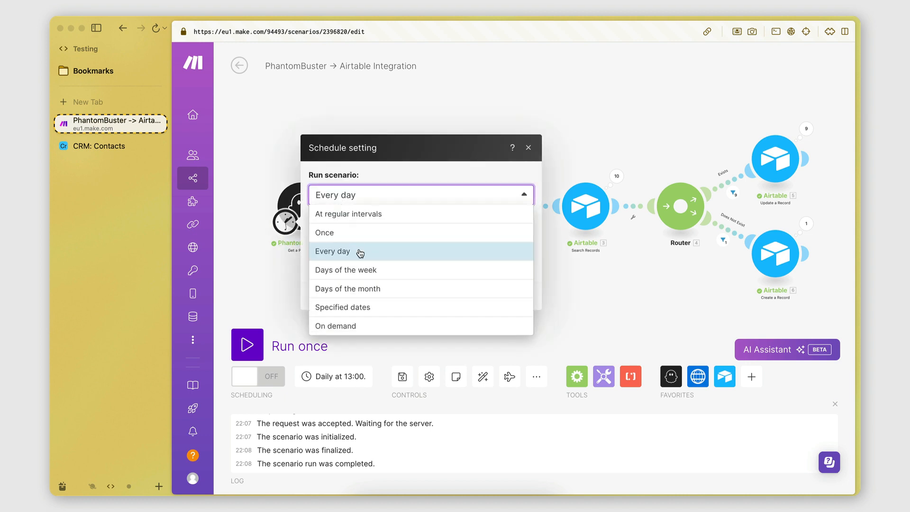
{"action": "left_click", "coordinate": [347, 214]}
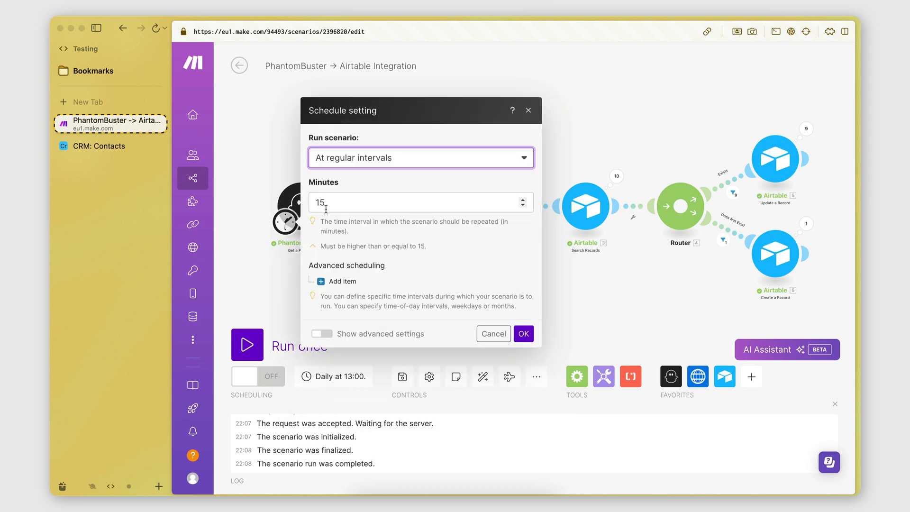
{"action": "left_click", "coordinate": [342, 165]}
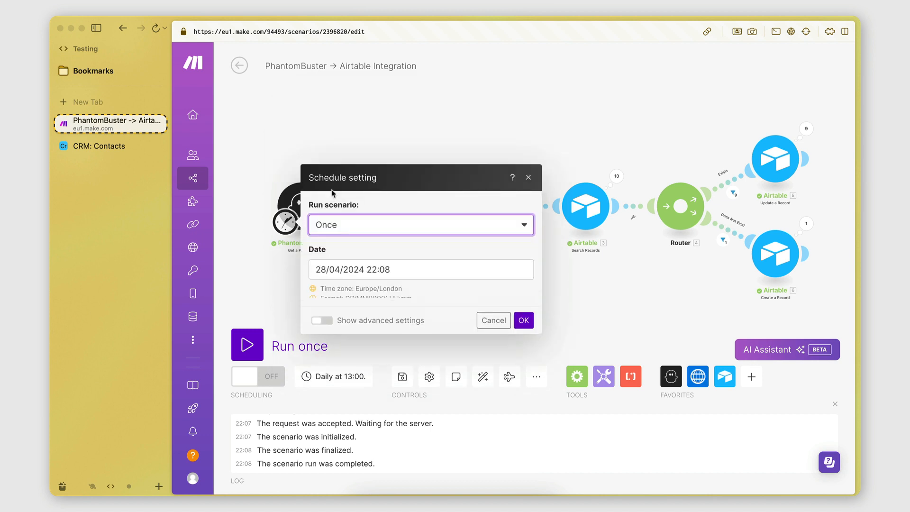
{"action": "left_click", "coordinate": [335, 227]}
{"action": "left_click", "coordinate": [333, 248]}
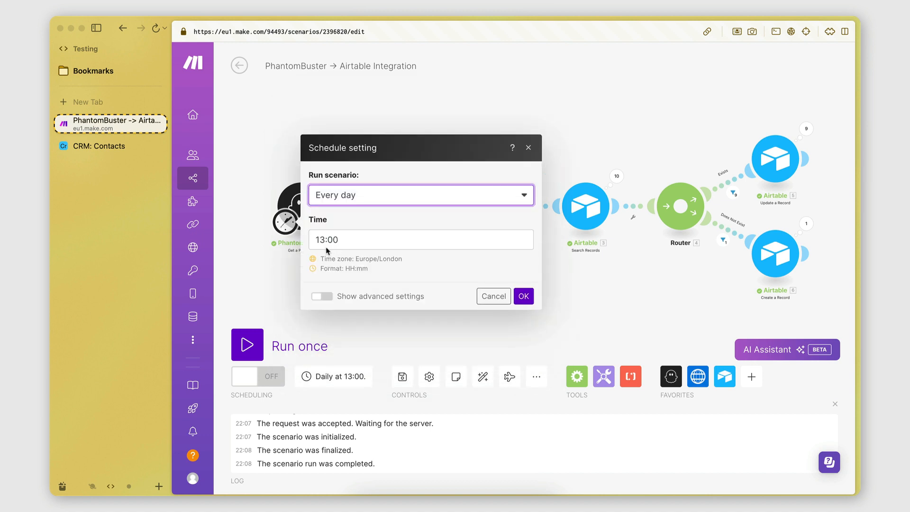
{"action": "left_click", "coordinate": [495, 303]}
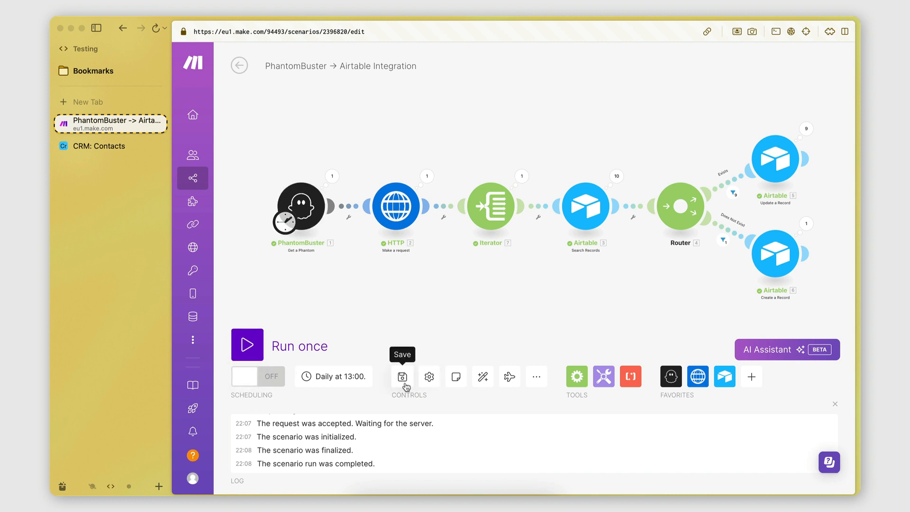
{"action": "left_click_drag", "start_coordinate": [499, 306], "coordinate": [483, 315]}
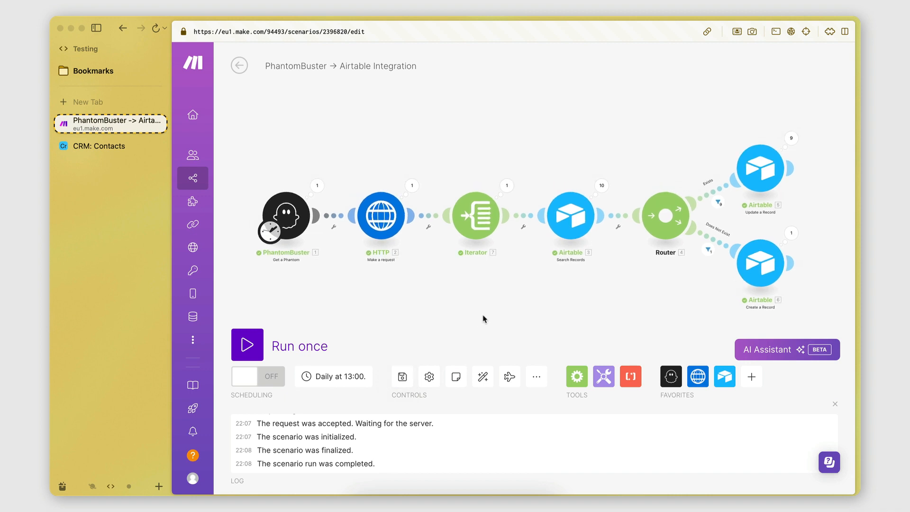
{"action": "scroll", "coordinate": [484, 316], "scroll_direction": "down", "scroll_amount": 1}
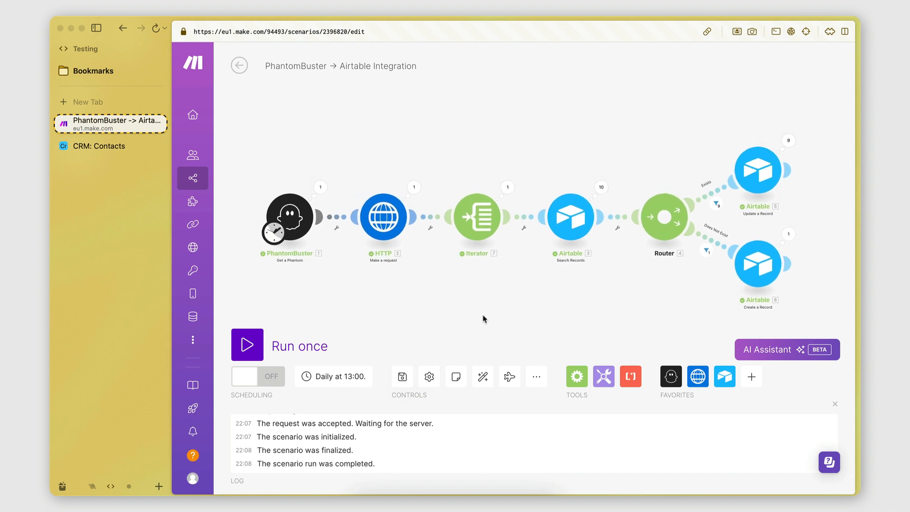
{"action": "left_click_drag", "start_coordinate": [484, 316], "coordinate": [488, 316]}
{"action": "key", "text": "super+s"}
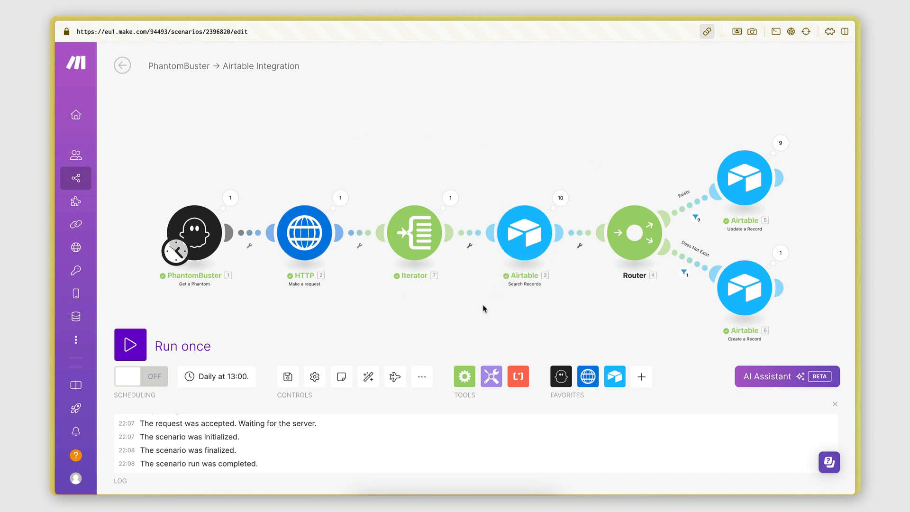
{"action": "mouse_move", "coordinate": [477, 312]}
{"action": "left_mouse_down"}
{"action": "mouse_move", "coordinate": [466, 300]}
{"action": "mouse_move", "coordinate": [473, 304]}
{"action": "left_mouse_up"}
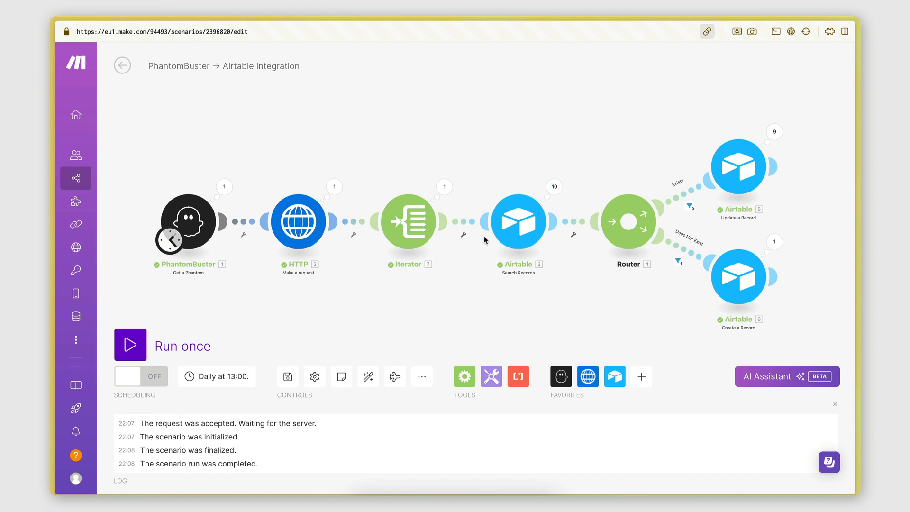
{"action": "mouse_move", "coordinate": [477, 296]}
{"action": "left_mouse_down"}
{"action": "mouse_move", "coordinate": [492, 296]}
{"action": "mouse_move", "coordinate": [470, 299]}
{"action": "mouse_move", "coordinate": [479, 302]}
{"action": "left_mouse_up"}
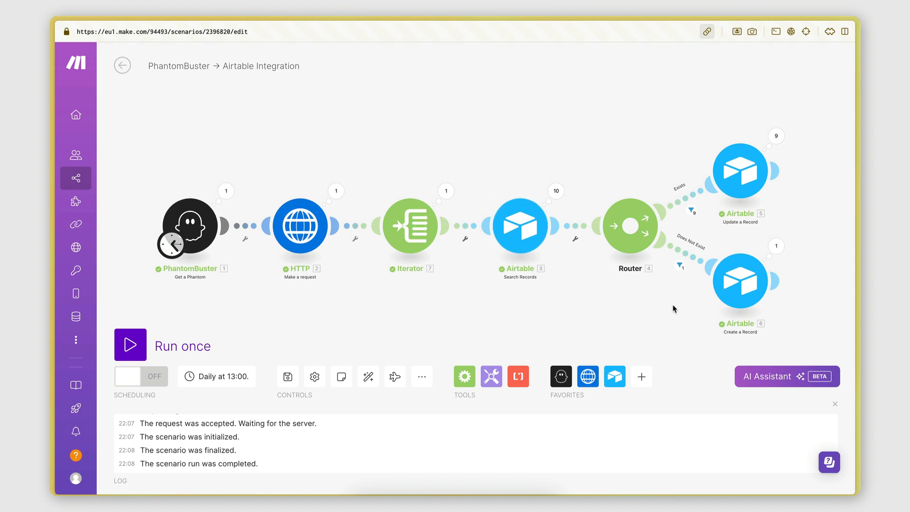
{"action": "left_click_drag", "start_coordinate": [620, 313], "coordinate": [622, 310]}
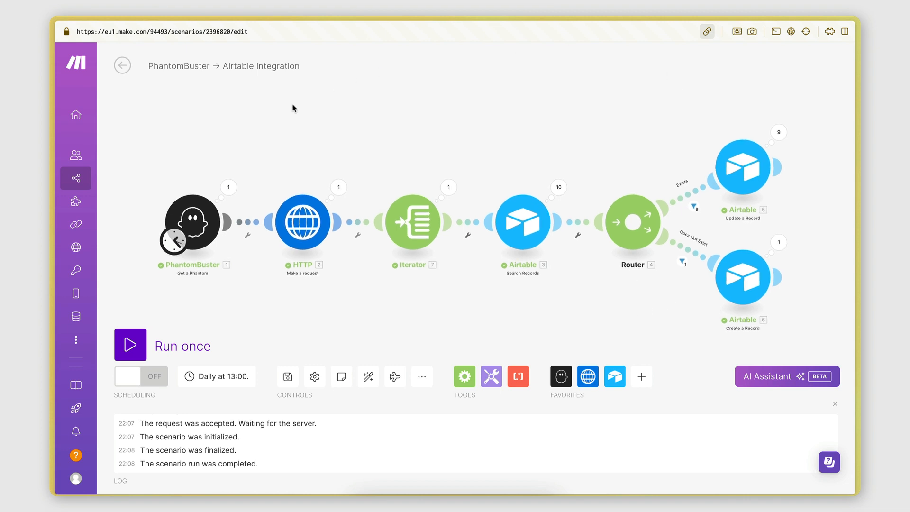